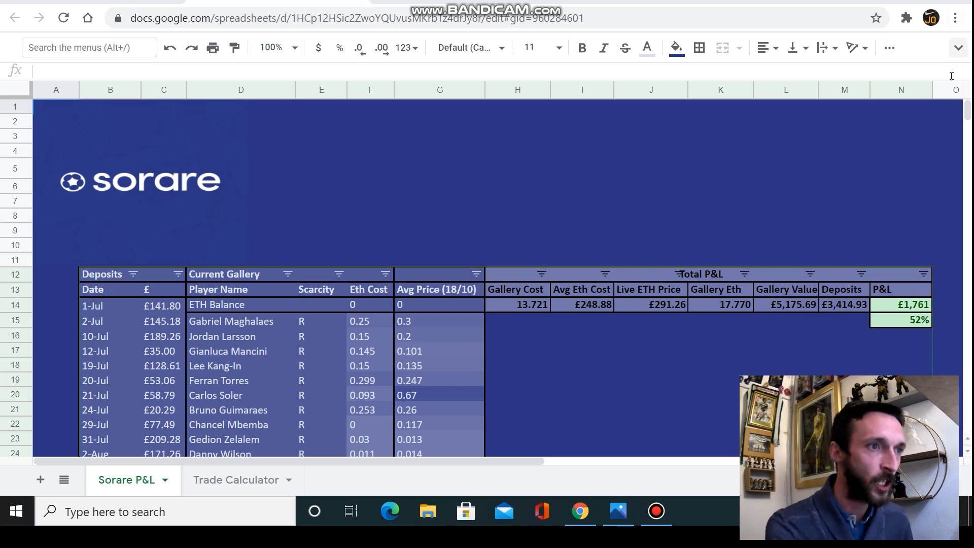
Examine the filled-in Sorare P&L sheet: the deposit columns, player Eth costs, average prices and Total P&L figures
click(969, 108)
mouse_move(969, 107)
mouse_down()
mouse_move(970, 118)
mouse_move(970, 109)
mouse_up()
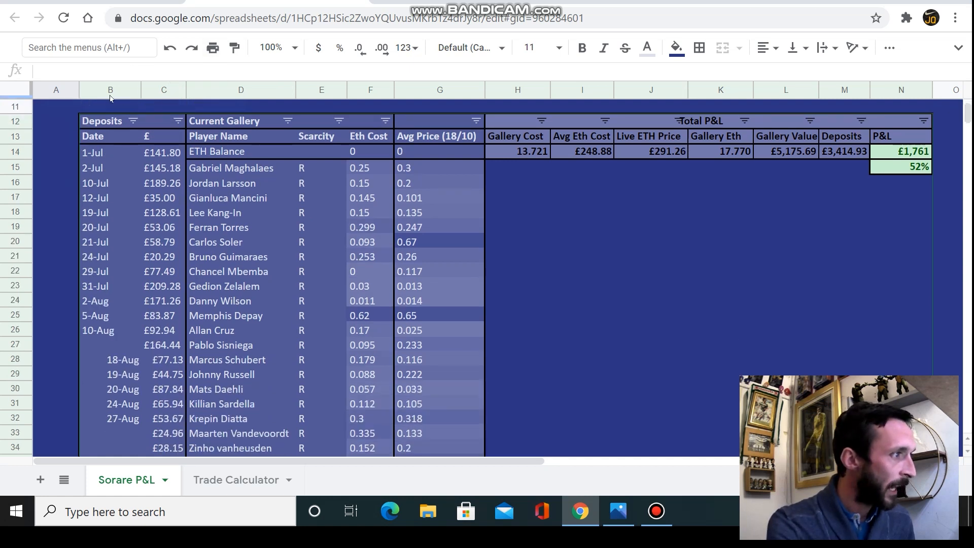
drag(109, 92, 158, 96)
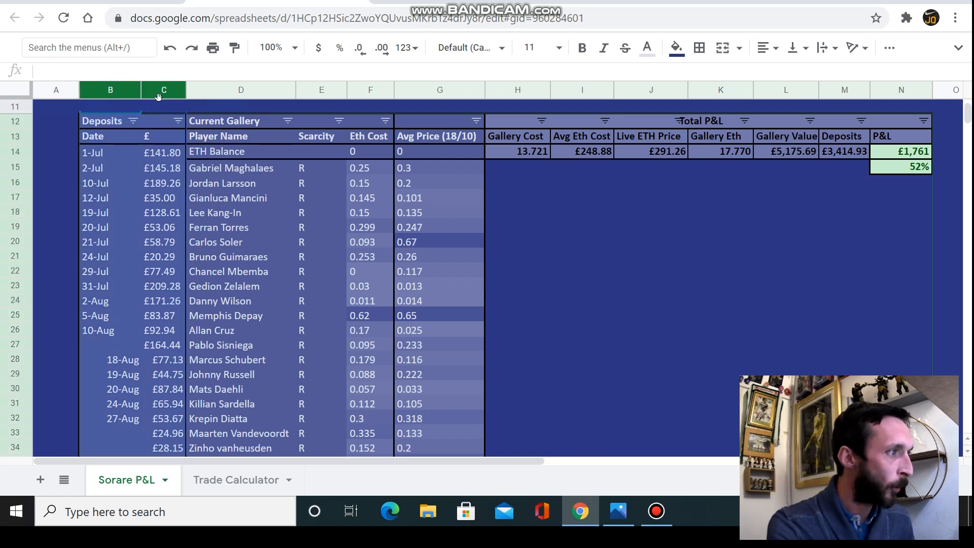
click(137, 96)
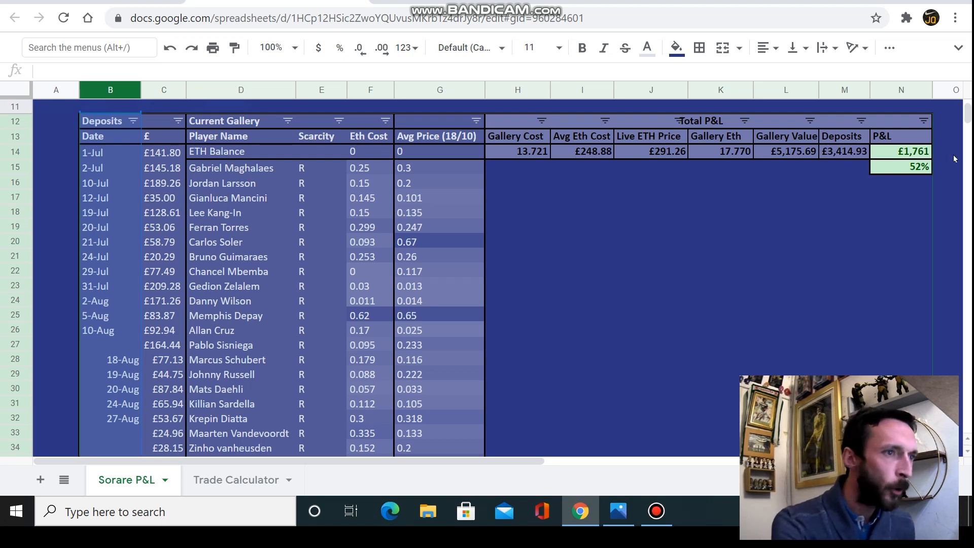
mouse_move(968, 114)
mouse_down()
mouse_move(971, 141)
mouse_move(971, 127)
mouse_up()
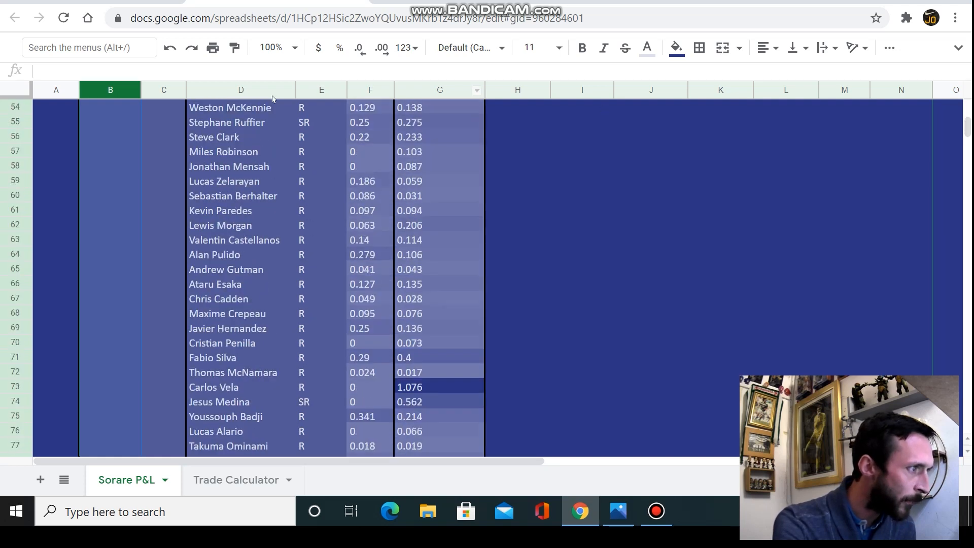
click(388, 227)
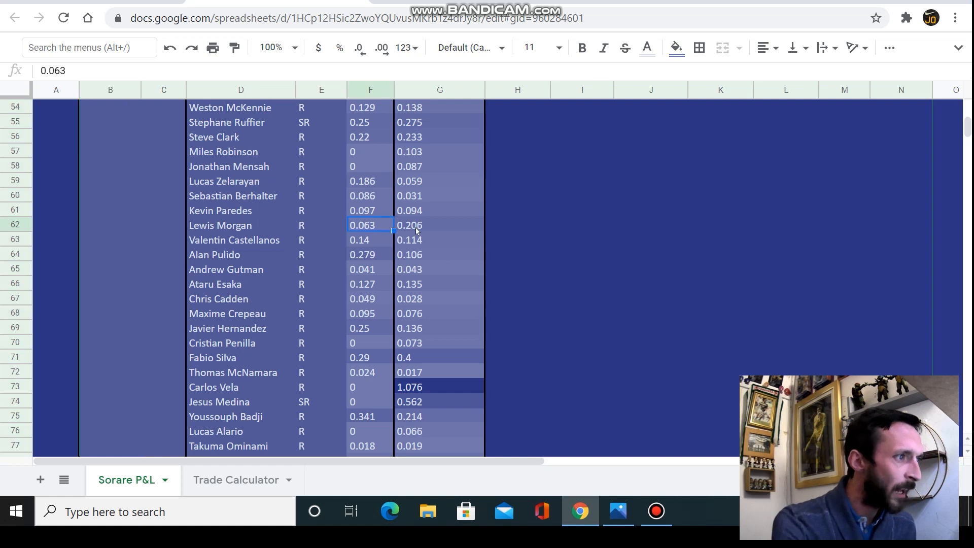
click(415, 228)
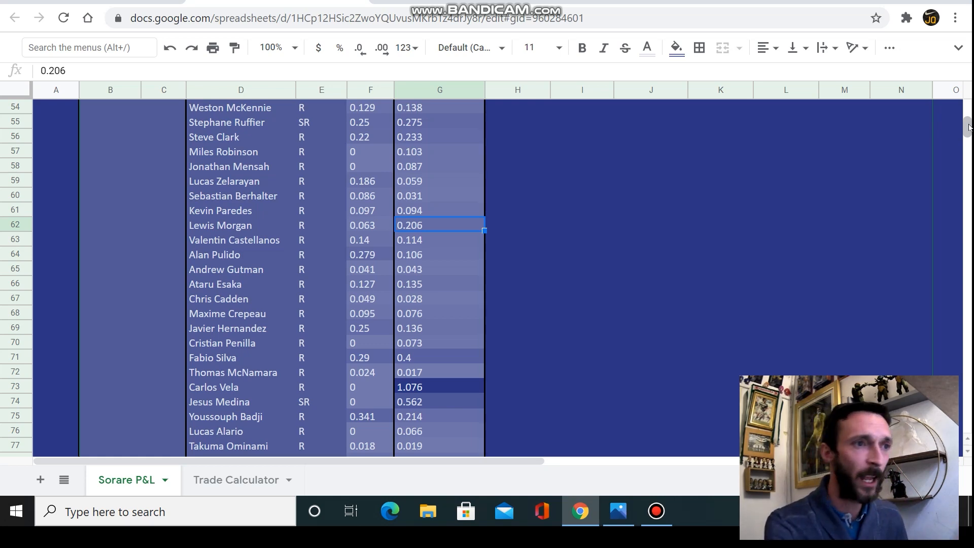
drag(969, 126, 967, 113)
click(443, 233)
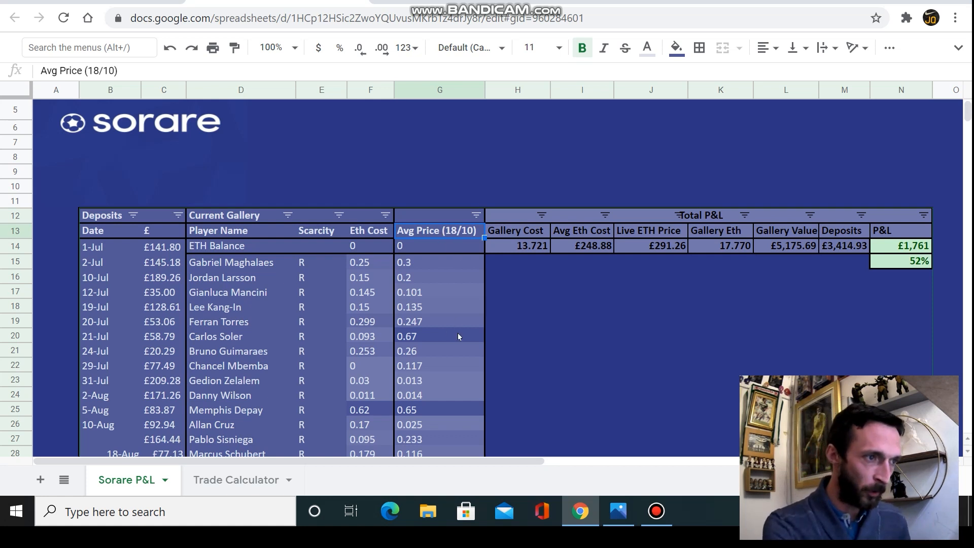
click(728, 248)
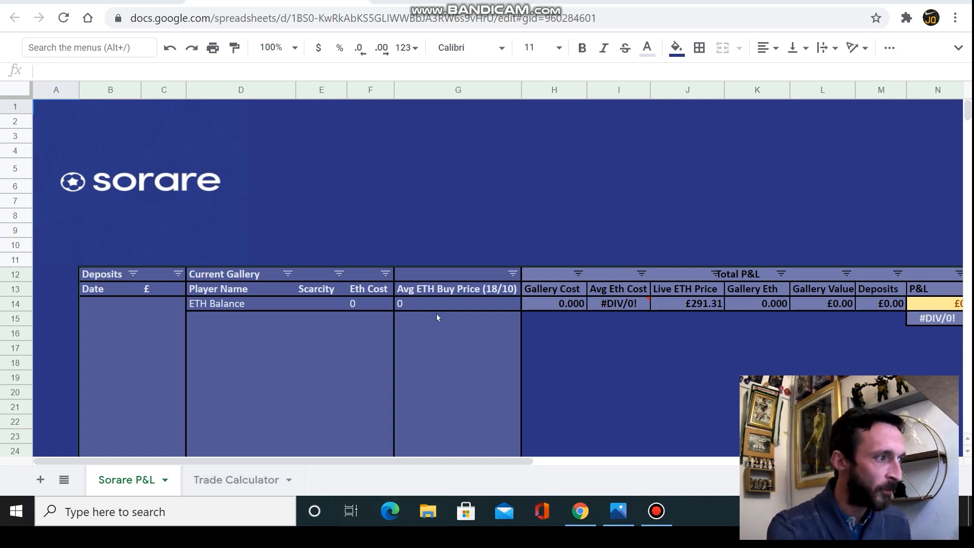
Record the first deposit in row 14 with the date 10/21 and an amount of 100 pounds
click(93, 303)
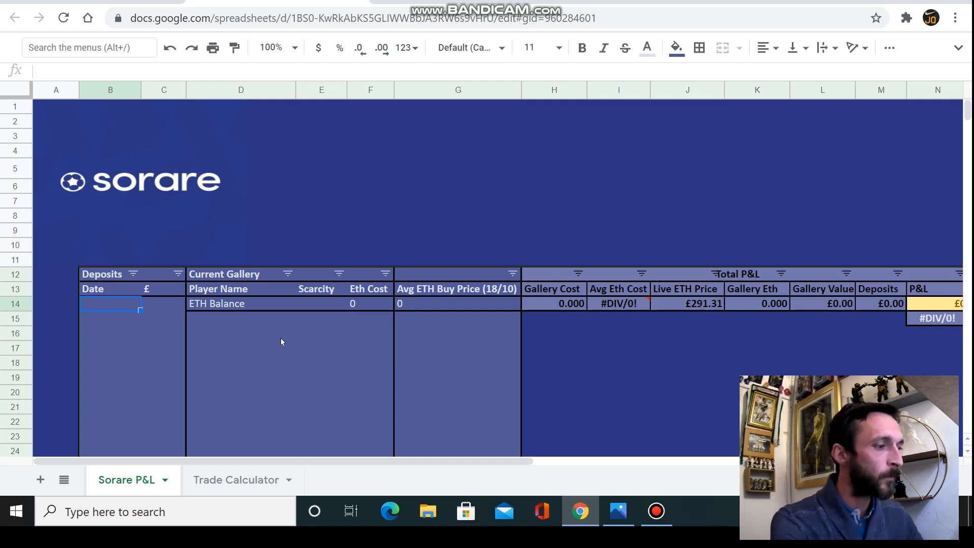
text(10)
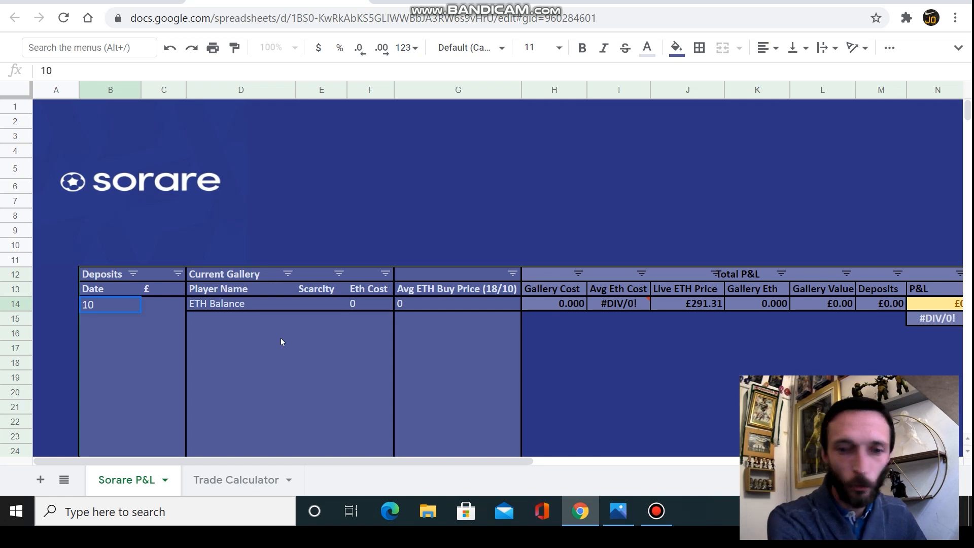
text(/21)
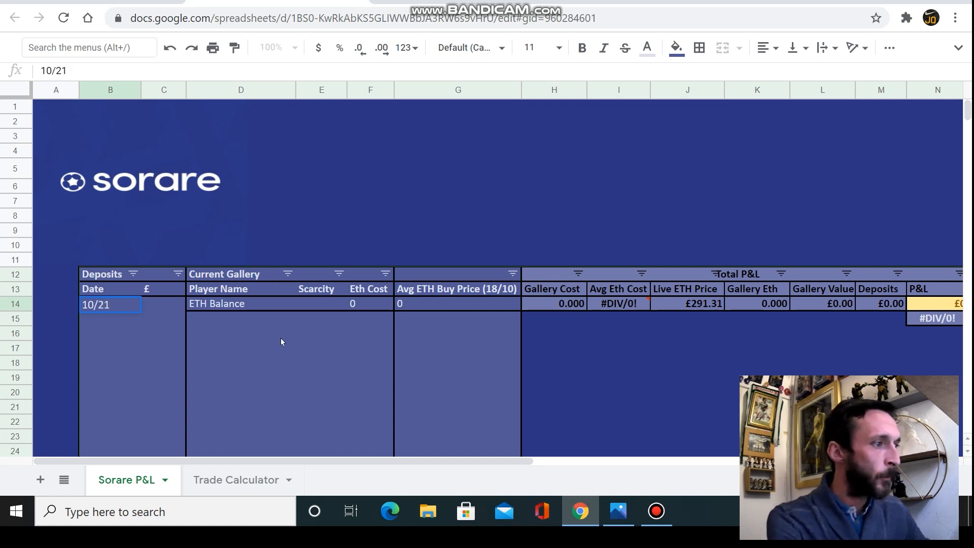
key(Return)
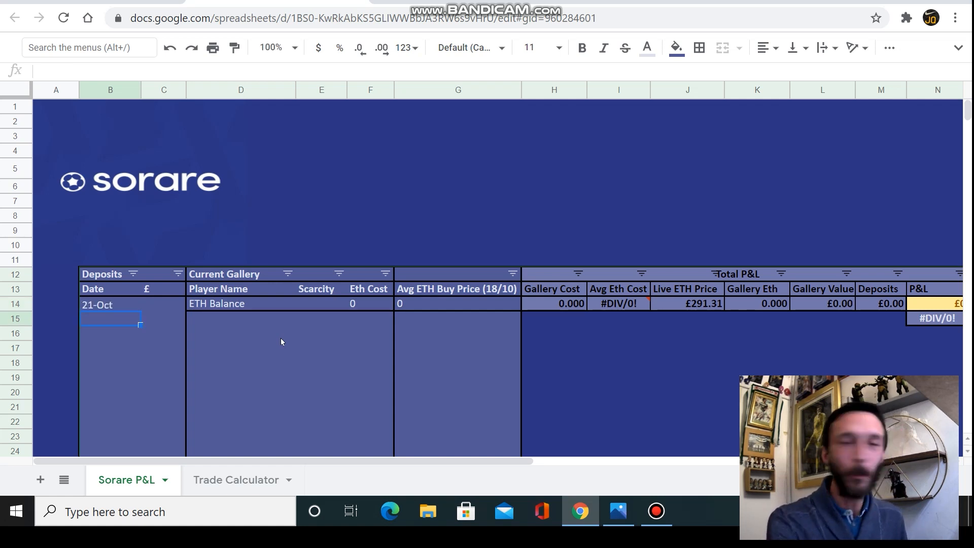
key(Right)
key(Up)
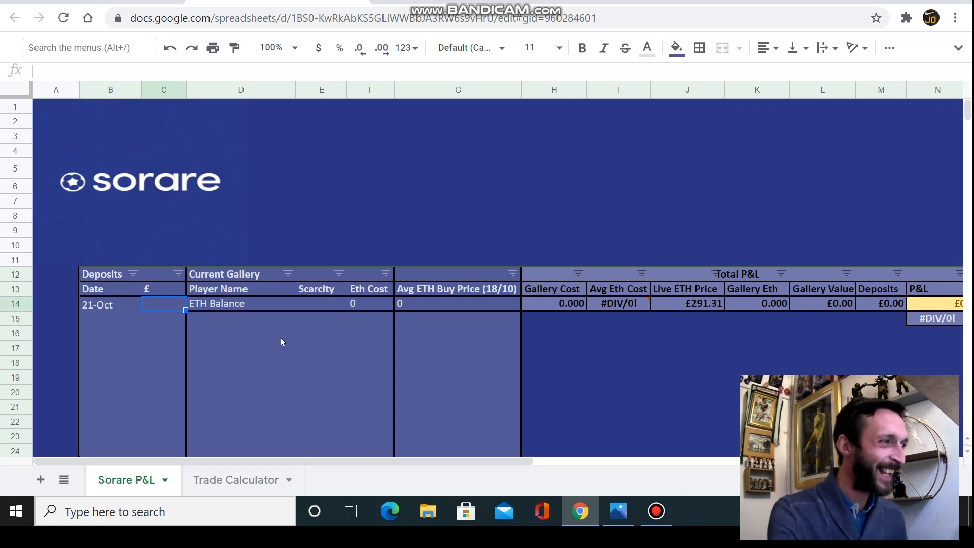
text(100)
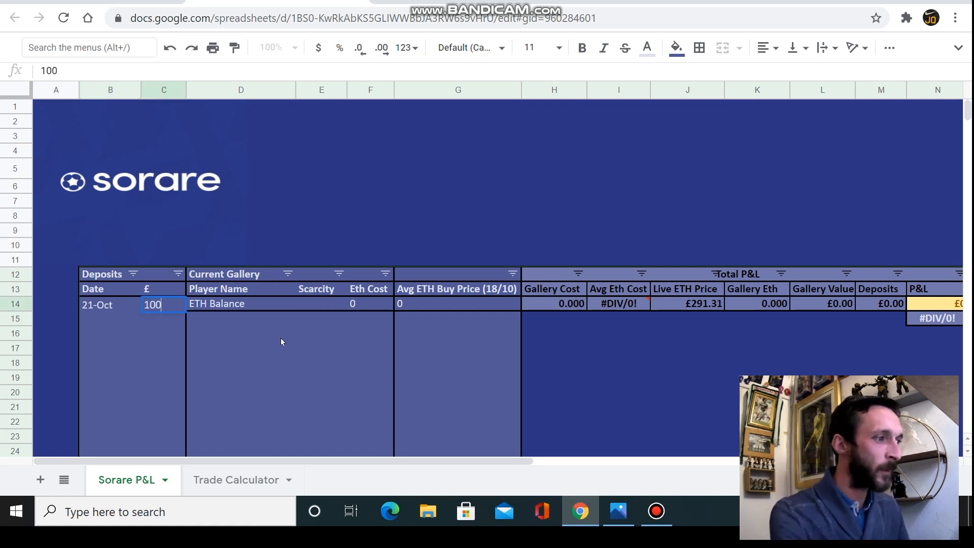
key(Return)
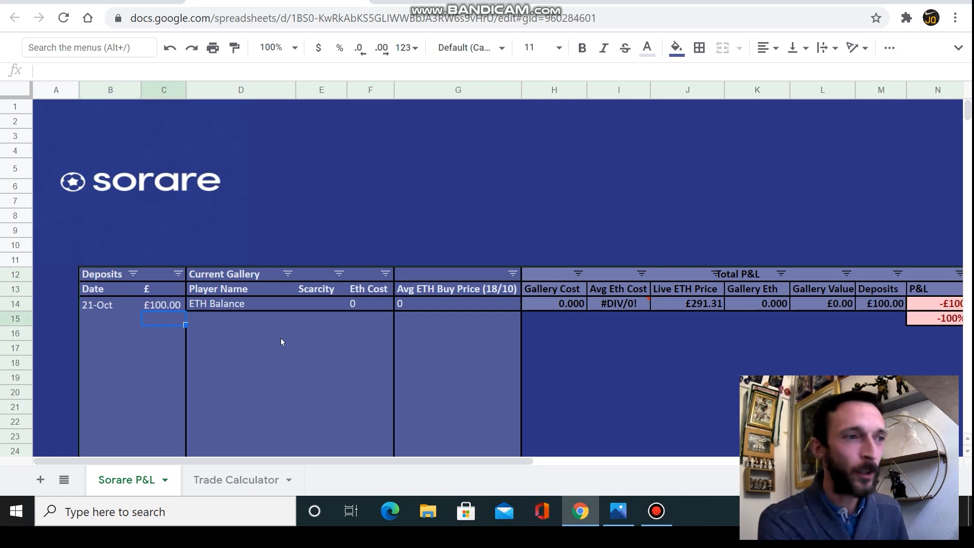
Set the Eth Cost of the ETH Balance row to .33
mouse_move(619, 305)
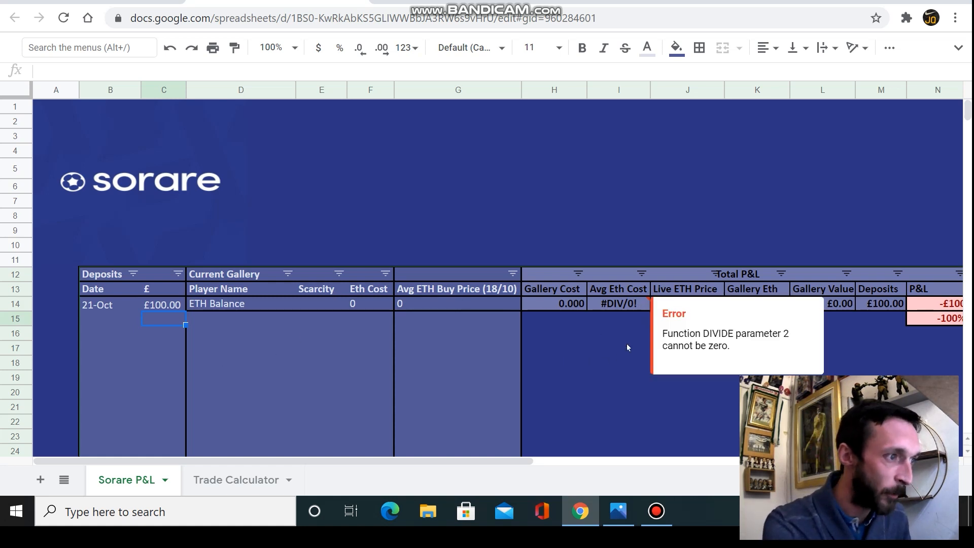
click(203, 317)
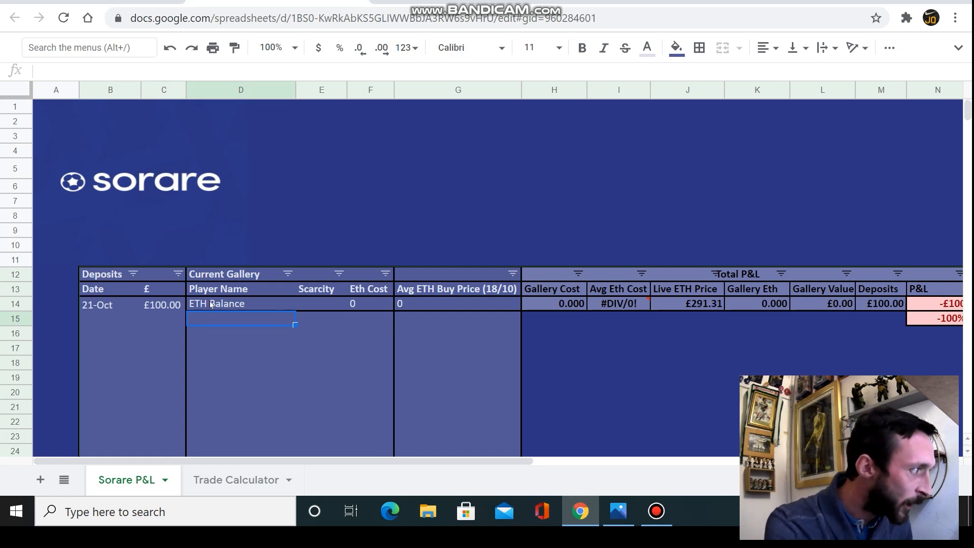
click(24, 303)
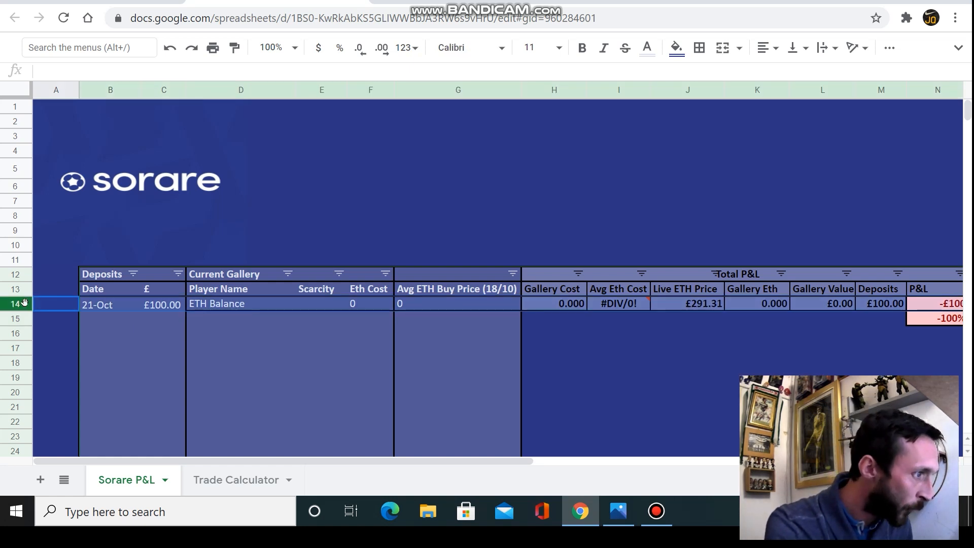
click(243, 302)
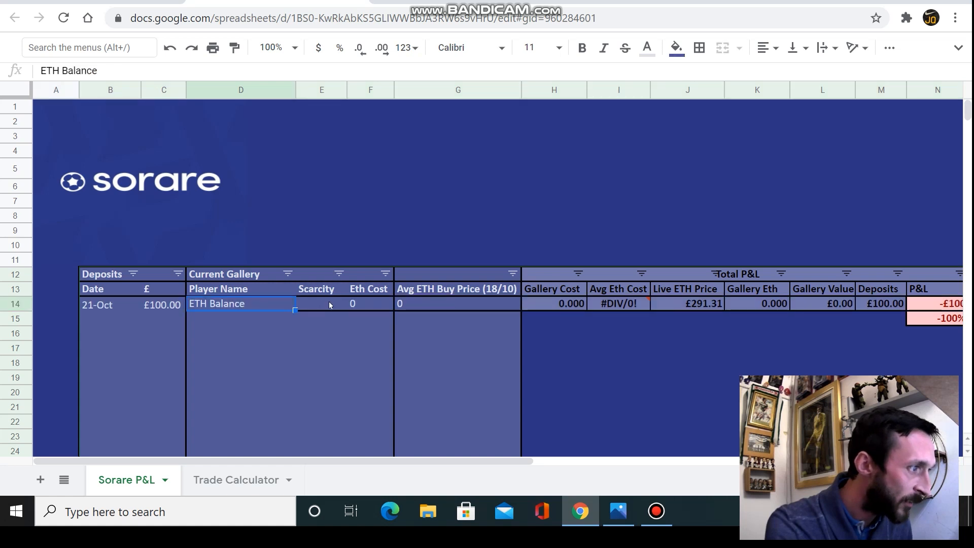
click(358, 303)
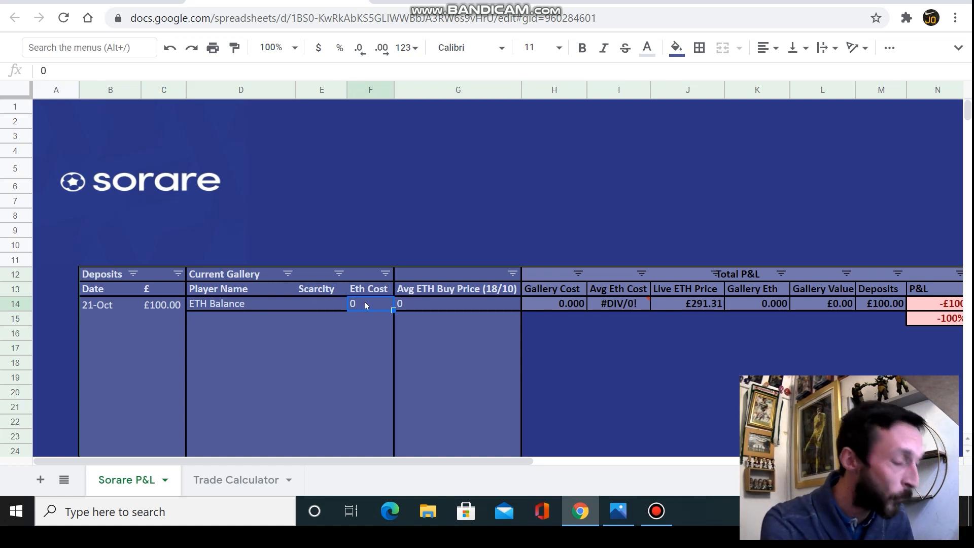
click(44, 70)
key(BackSpace)
text(.33)
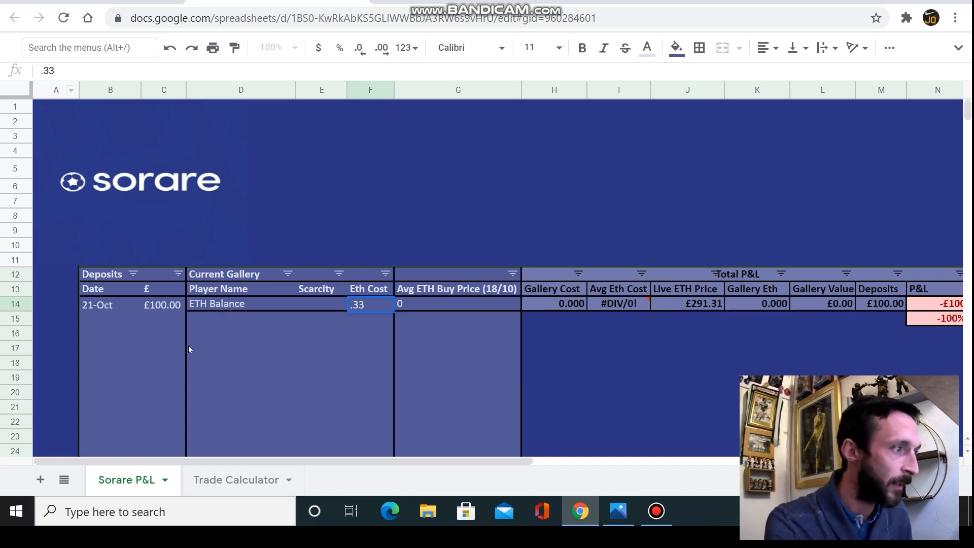
List player1, player2 and player3 as player names in the rows beneath ETH Balance
click(201, 323)
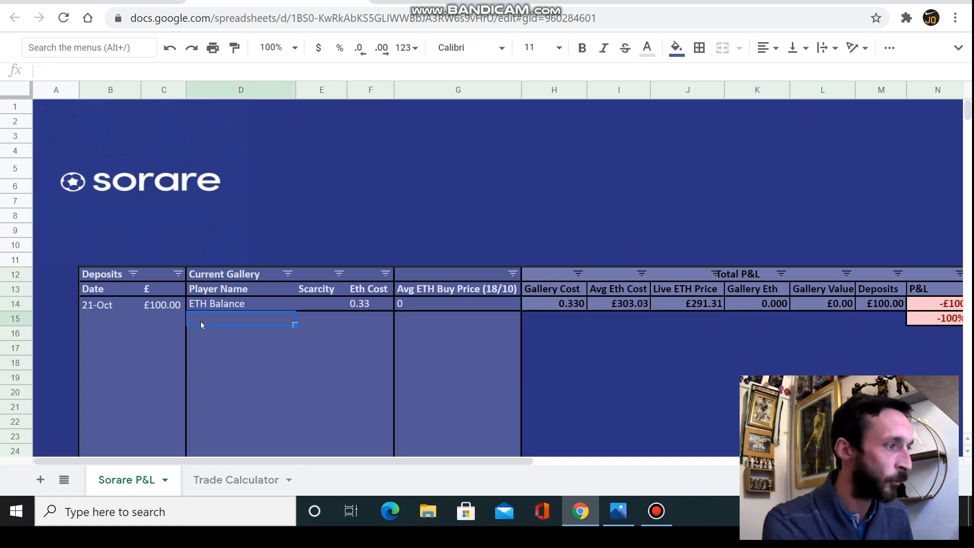
text(player1)
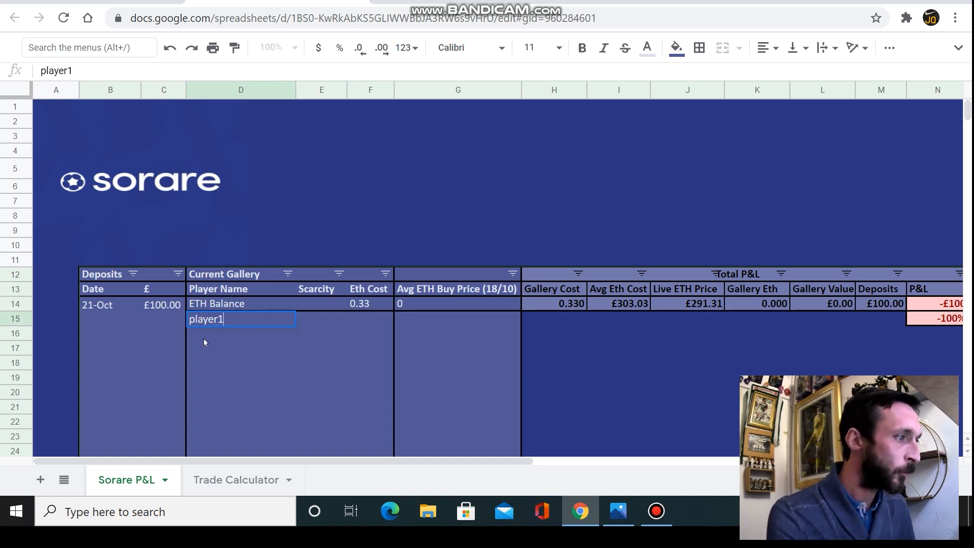
key(Return)
text(player2)
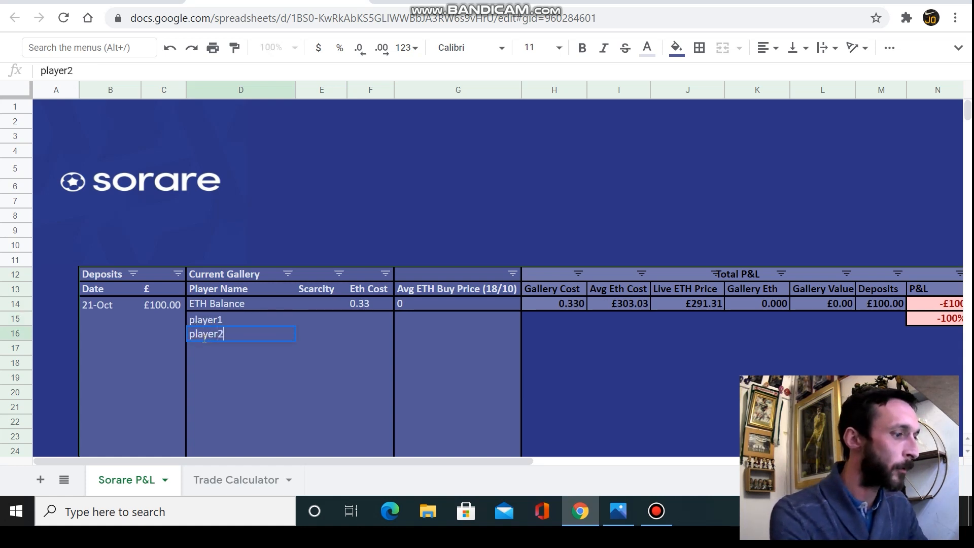
key(Return)
text(ply)
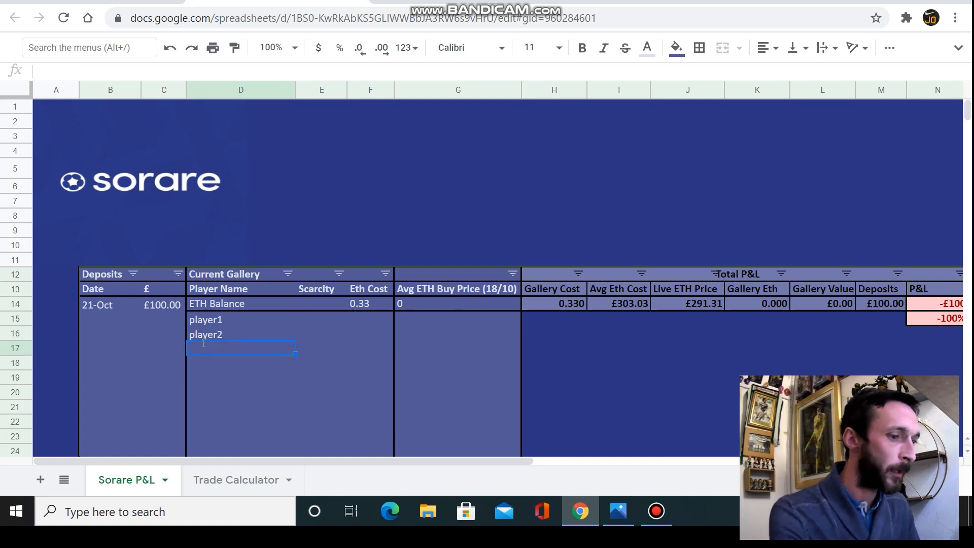
key(BackSpace)
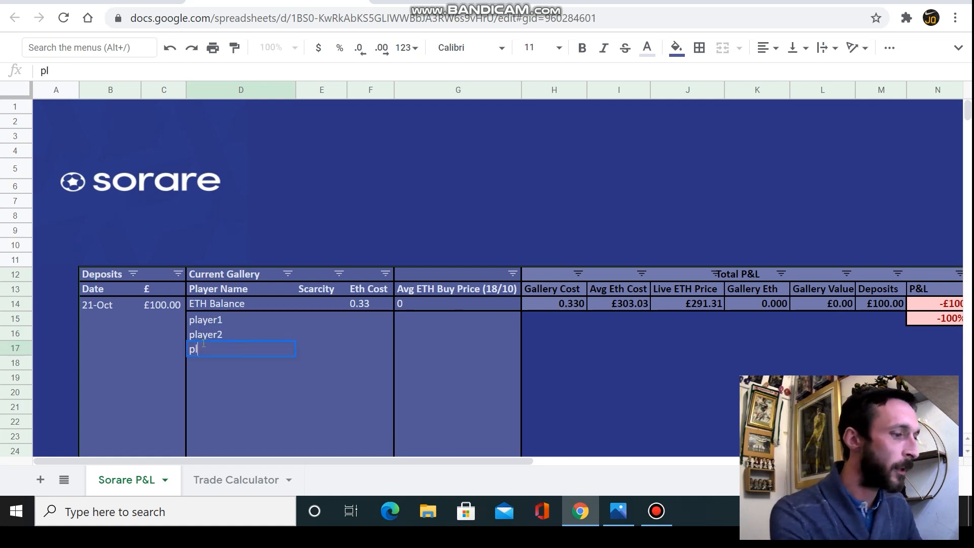
text(ayer3)
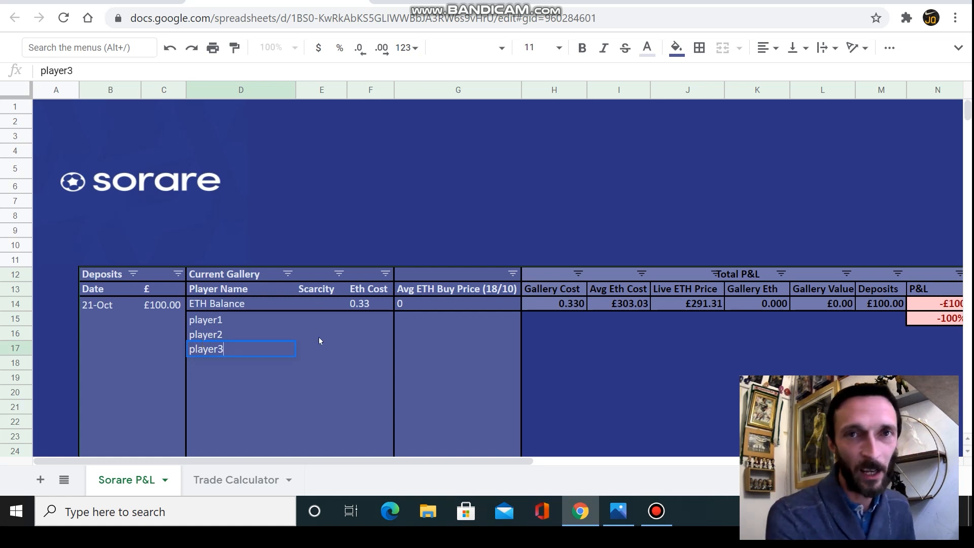
Fill in the scarcity as r for player1 and player2 and Unique for player3
click(324, 321)
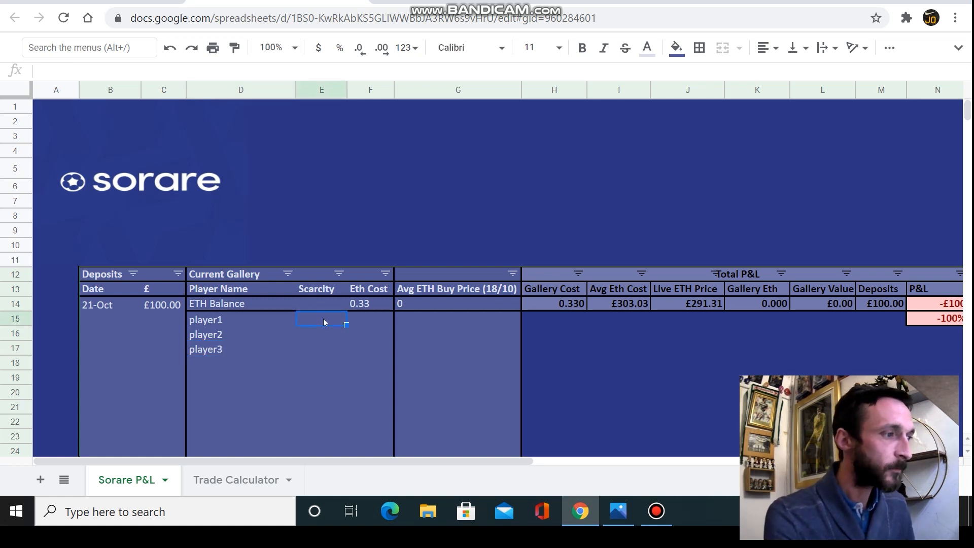
text(r)
click(319, 334)
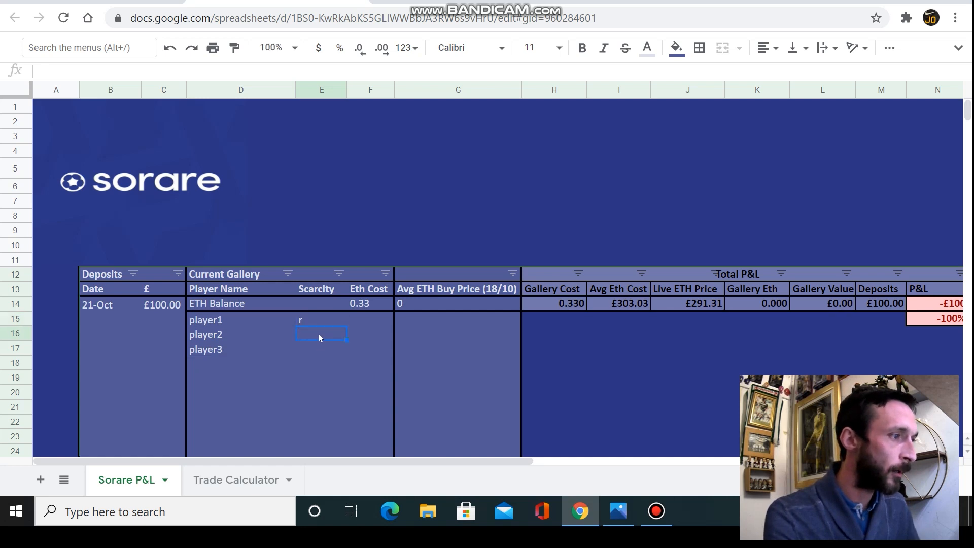
text(r)
click(316, 349)
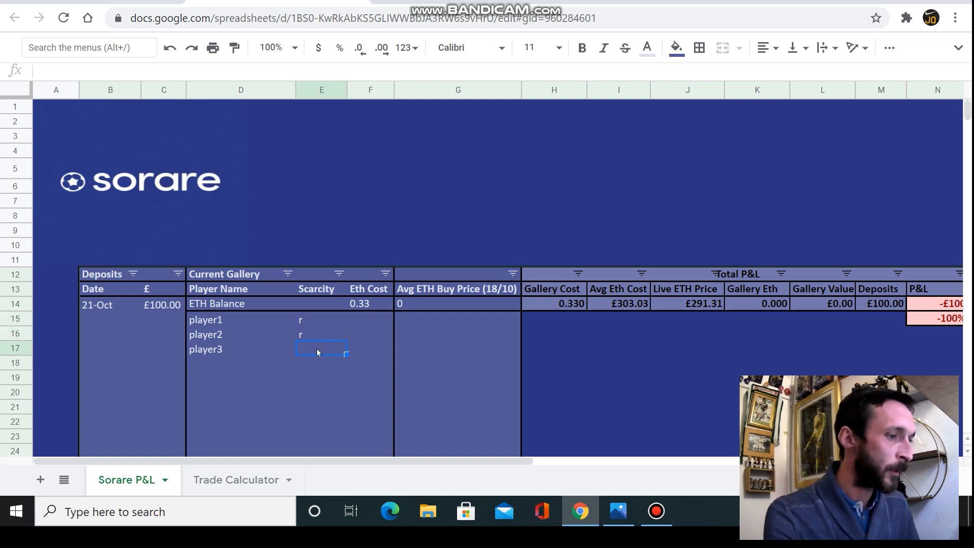
text(Unique)
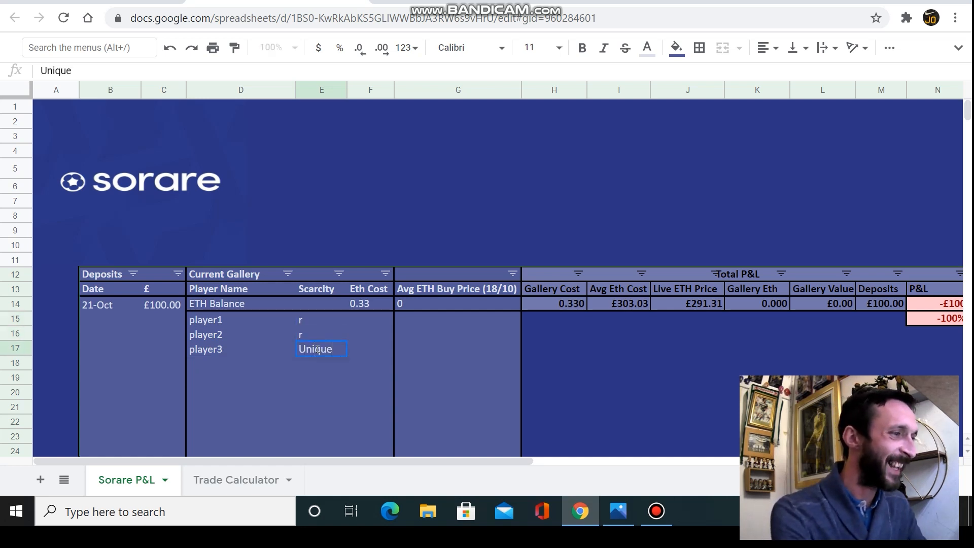
Fill in the Eth Cost as .2 for player1, .07 for player2 and 1.2 for player3
click(373, 309)
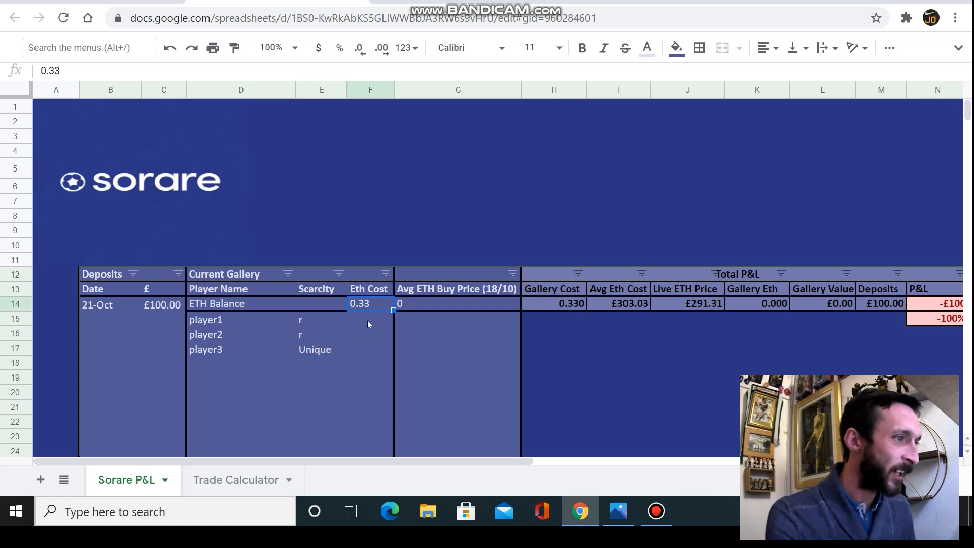
click(368, 324)
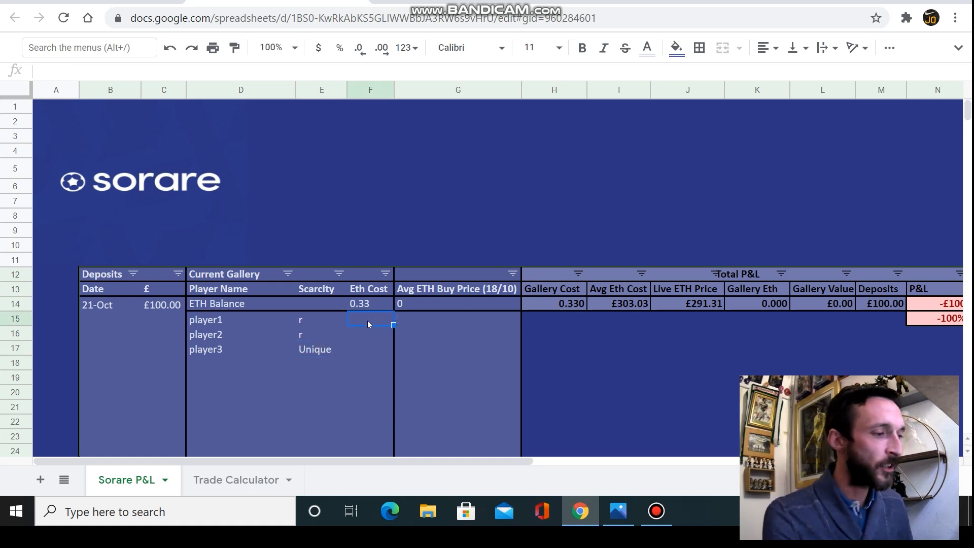
text(.2)
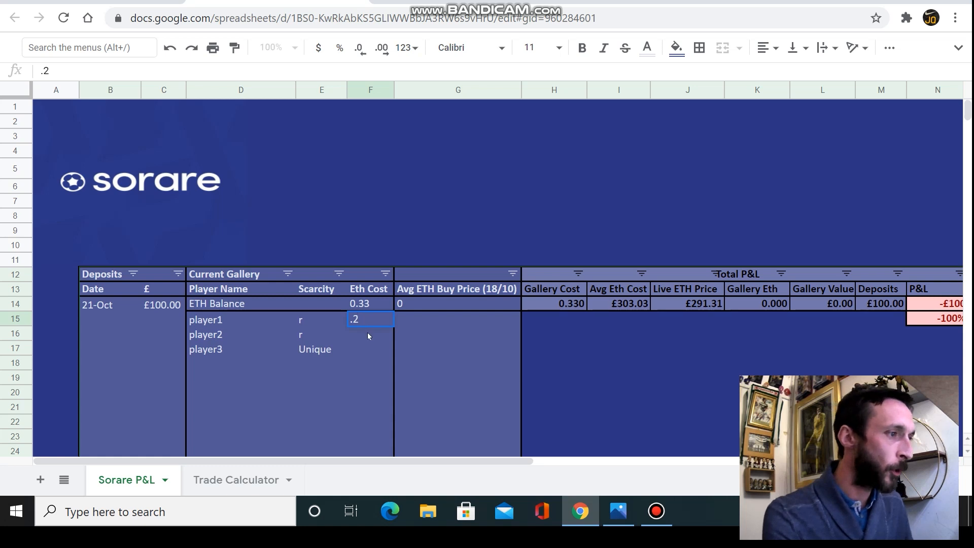
click(367, 333)
text(.07)
click(371, 354)
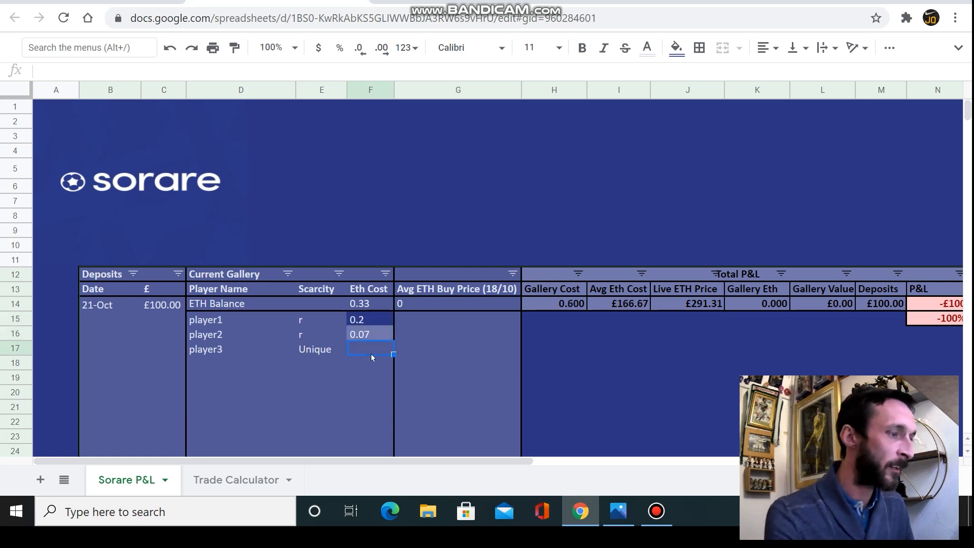
text(1.2)
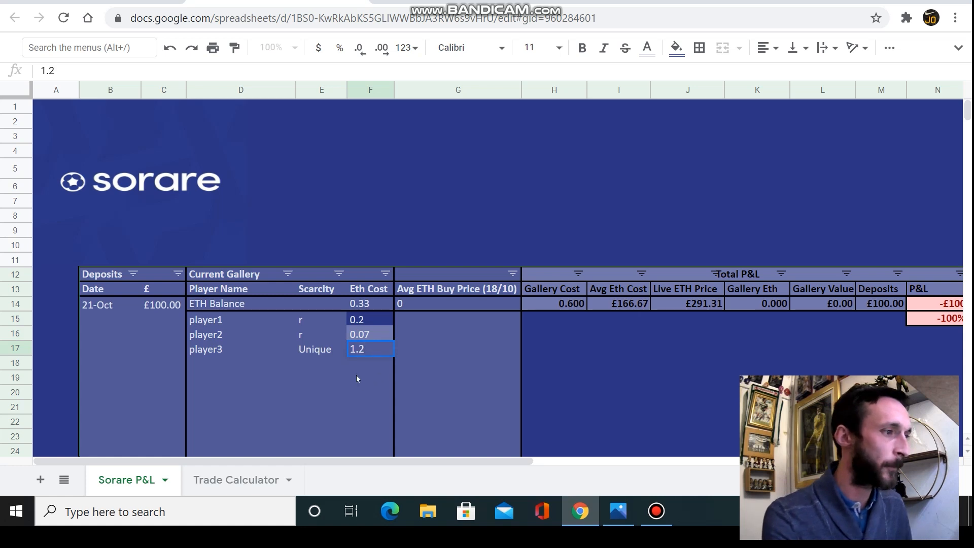
key(Return)
Enter the average ETH buy price as .18 for player1, .15 for player2 and 1.8 for player3
click(410, 320)
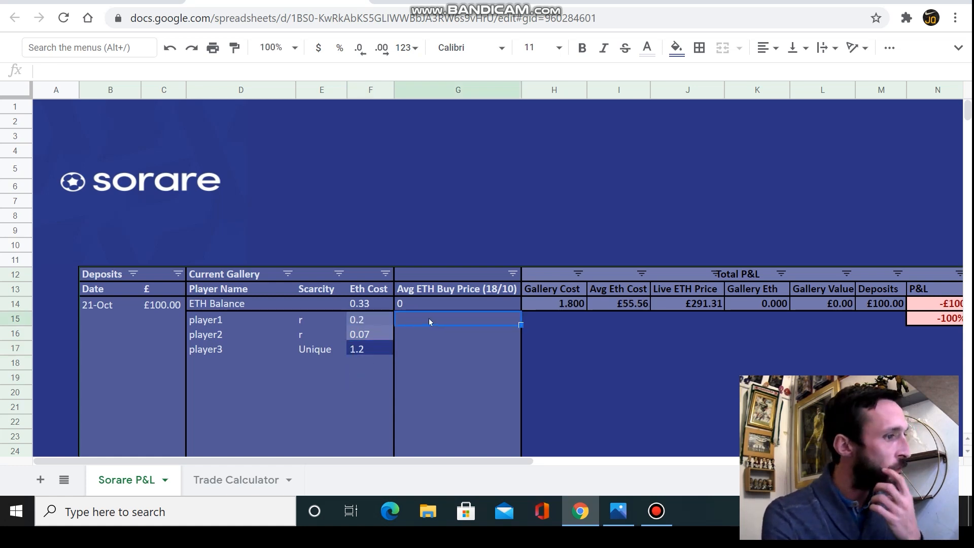
text(.18)
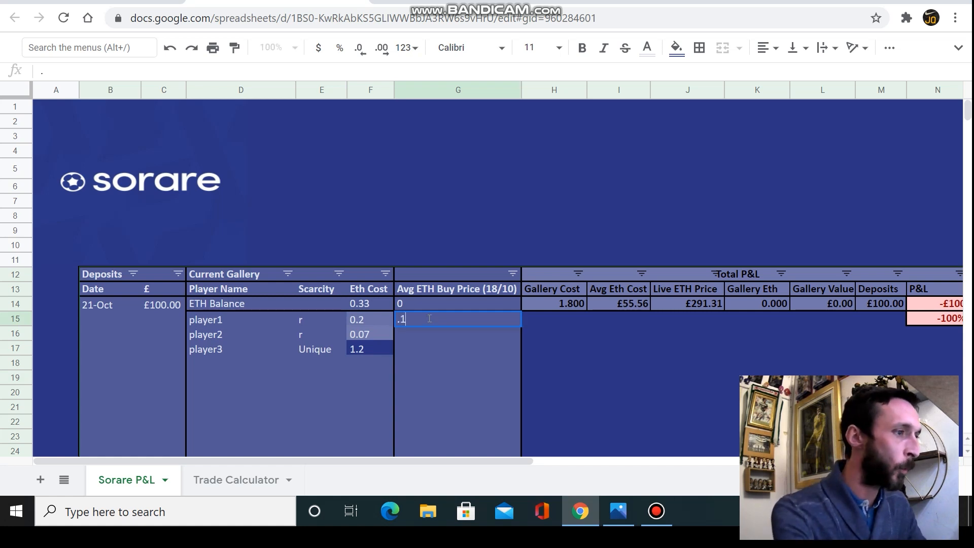
click(427, 335)
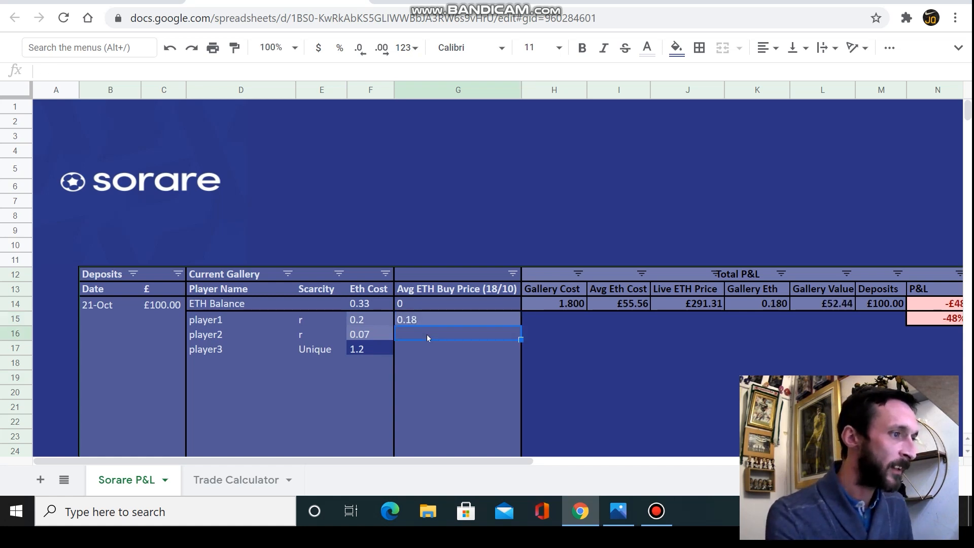
text(.15)
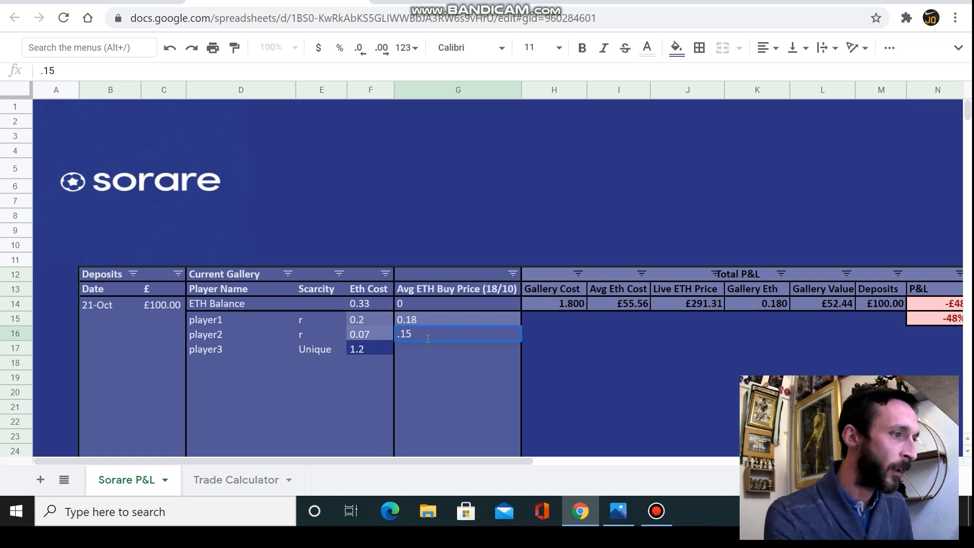
click(427, 353)
text(1.8)
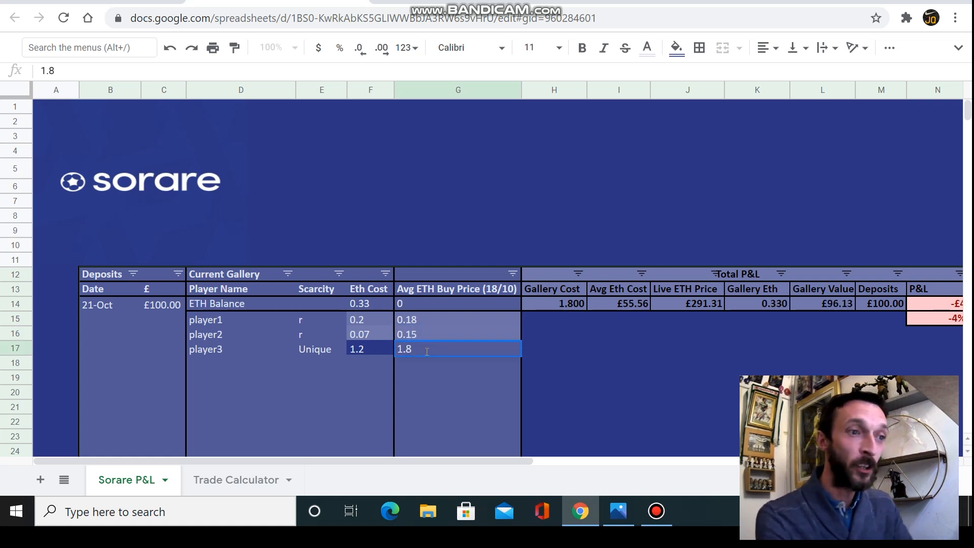
click(451, 384)
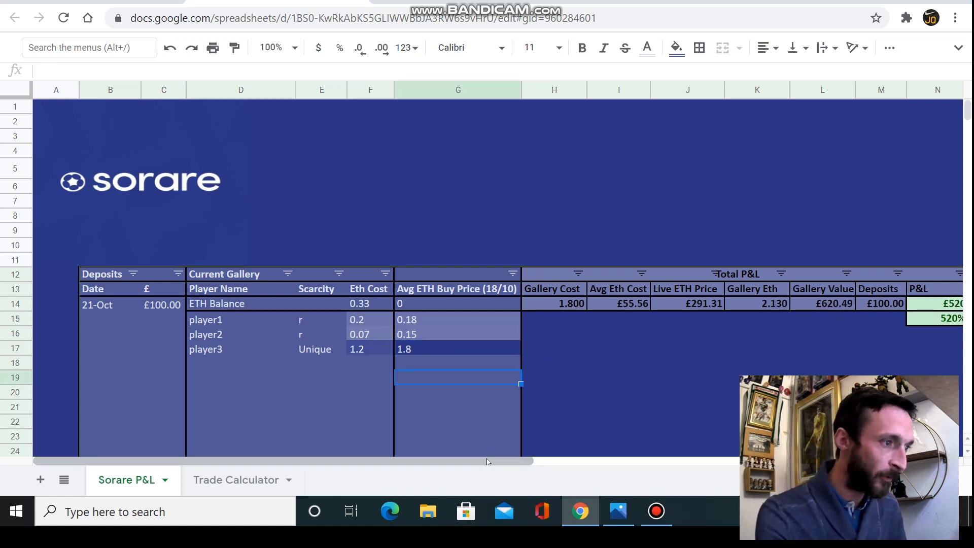
Set the Live ETH Price in the Total P&L section to 295.11
drag(491, 461, 507, 462)
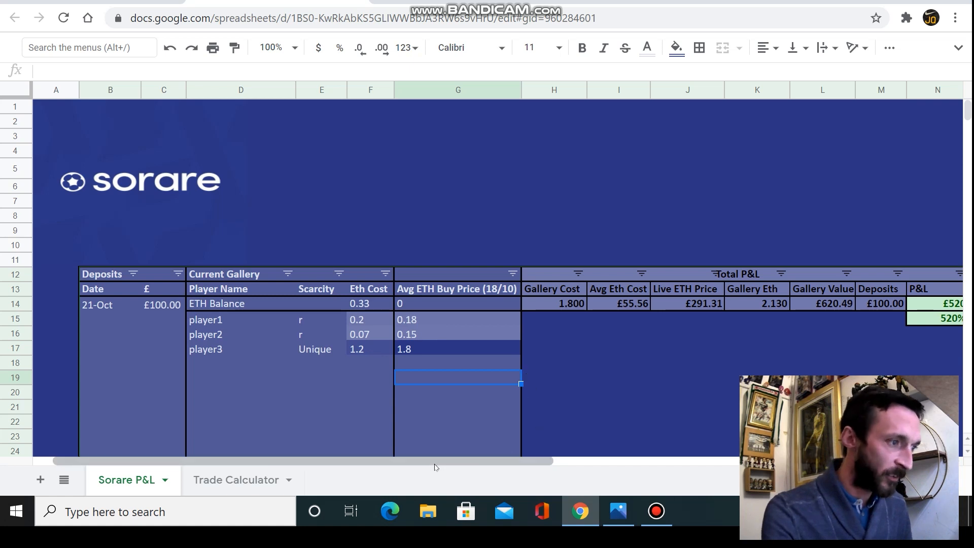
scroll(551, 462, right, 3)
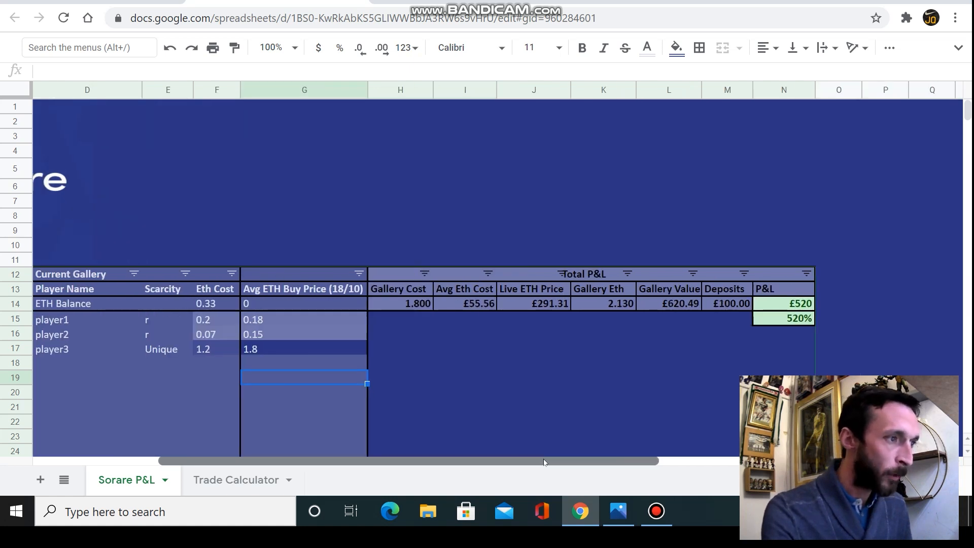
click(531, 308)
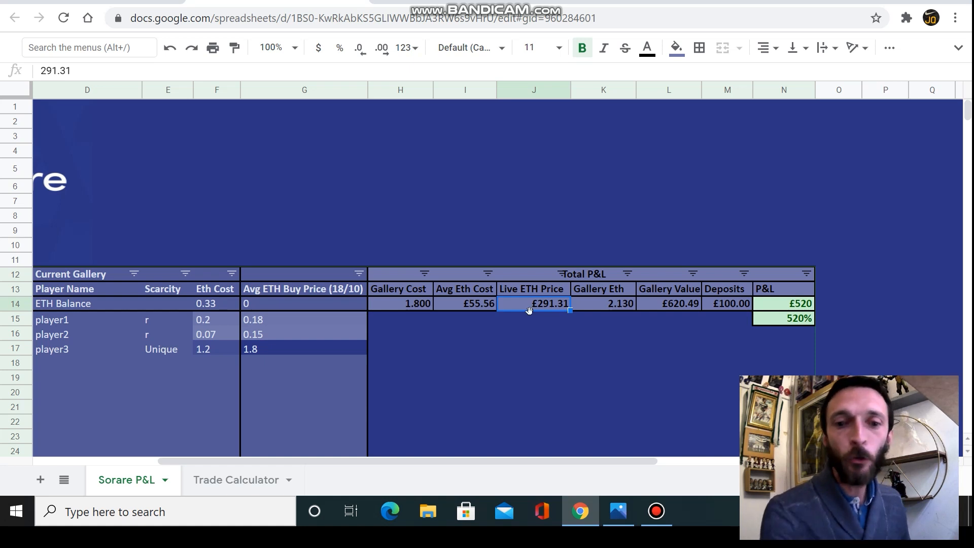
drag(74, 71, 23, 71)
text(295.11)
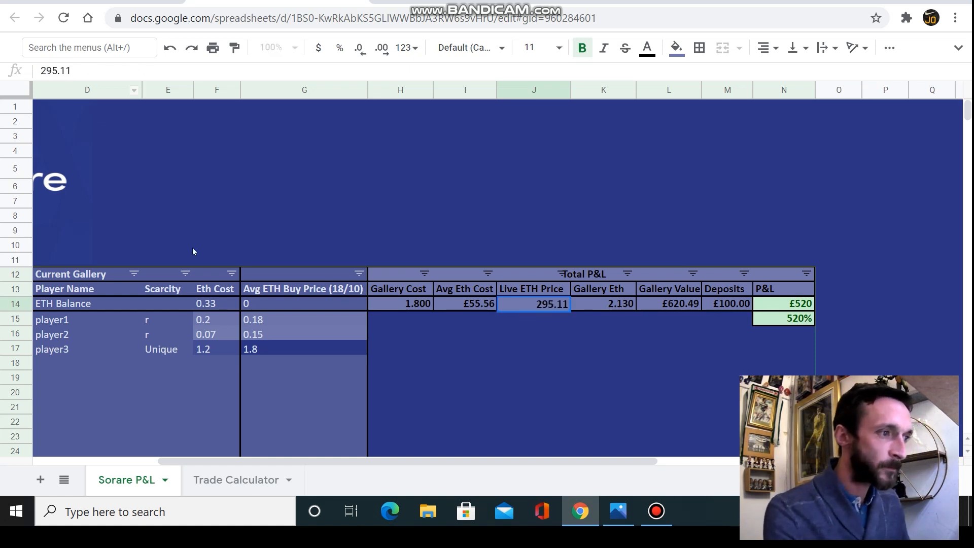
click(443, 352)
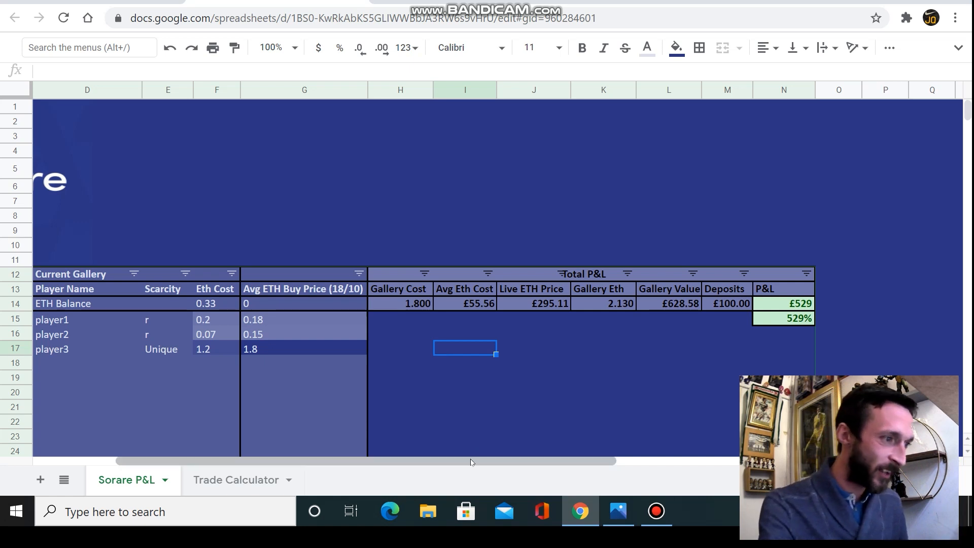
Try to enter 09/31 as the deposit date in row 15
drag(449, 454, 375, 454)
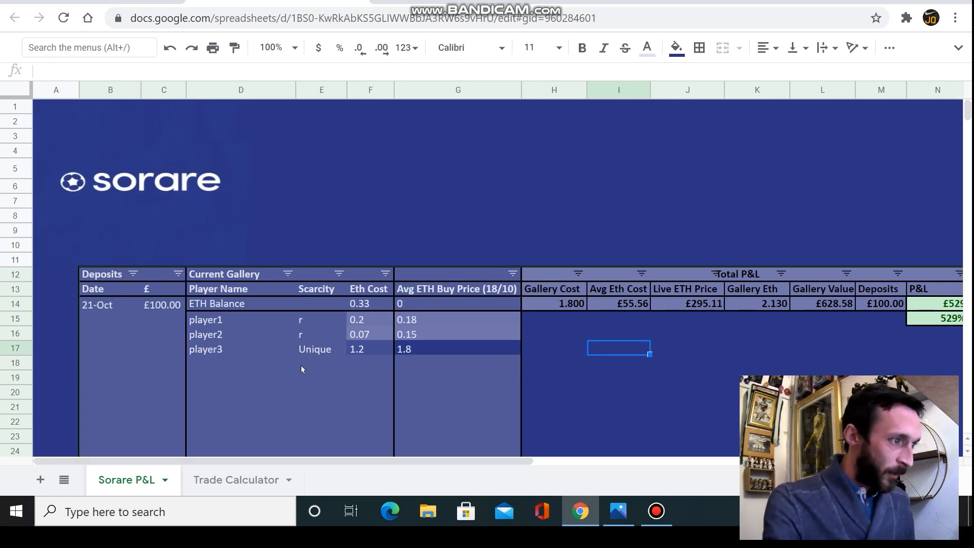
click(104, 320)
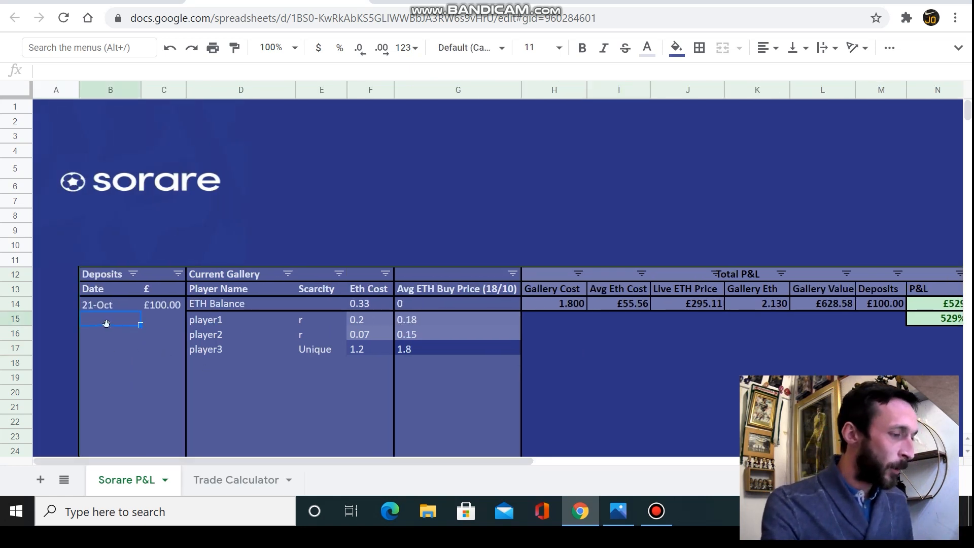
text(0)
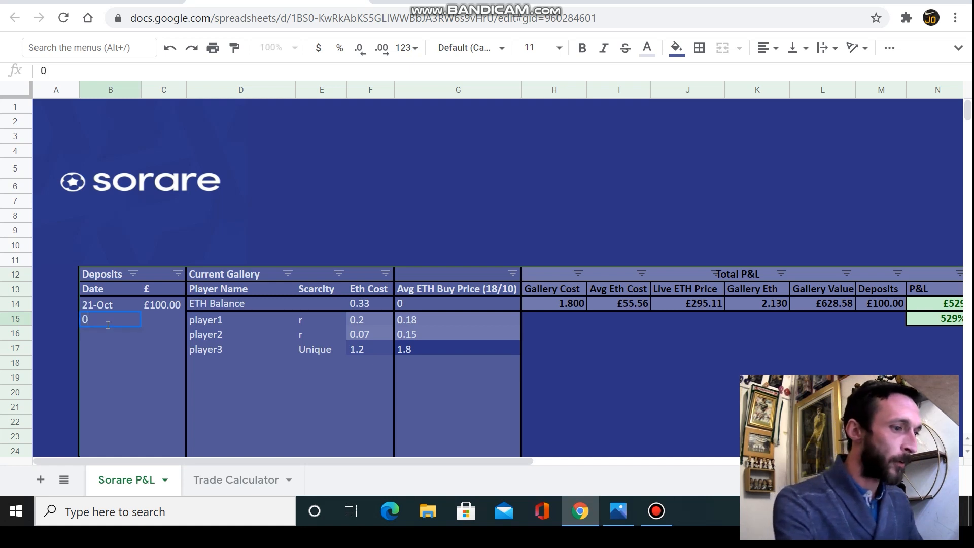
text(9)
text(10)
key(BackSpace)
key(BackSpace)
text(/)
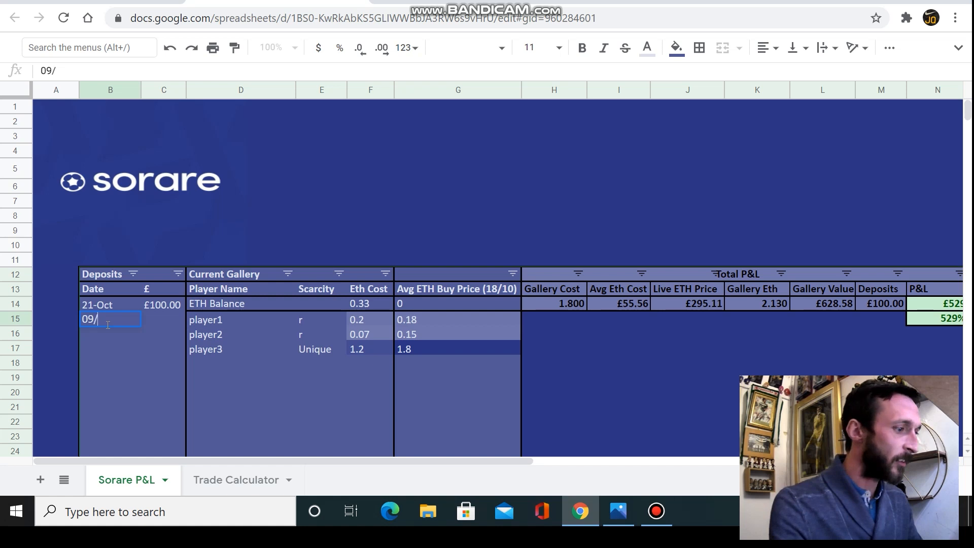
text(31)
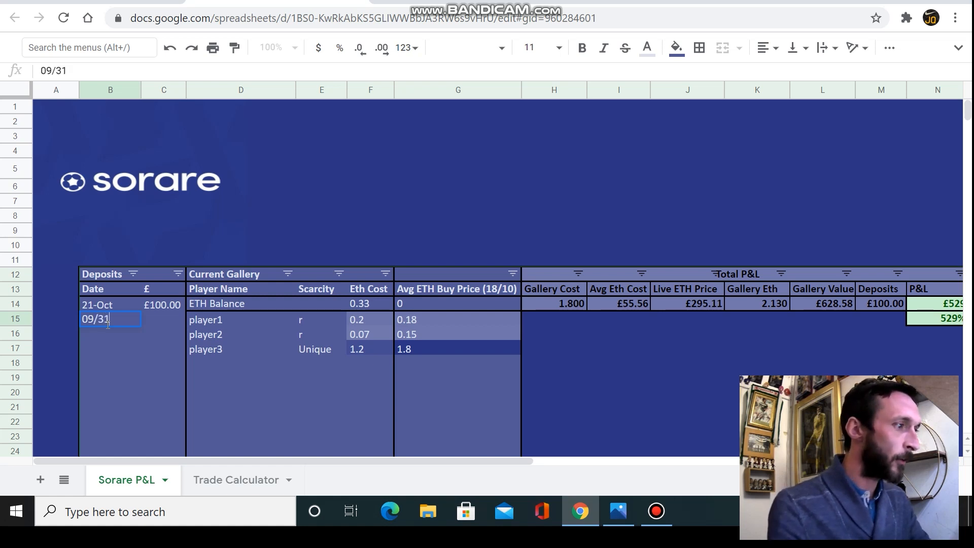
key(Return)
key(Up)
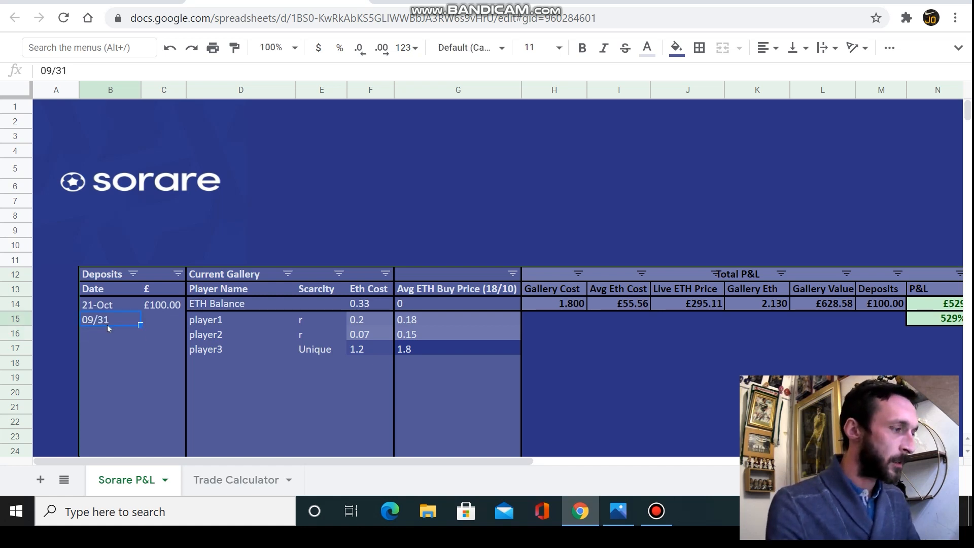
Replace the row 15 deposit date by entering 09/31 again
drag(69, 71, 32, 72)
text(09)
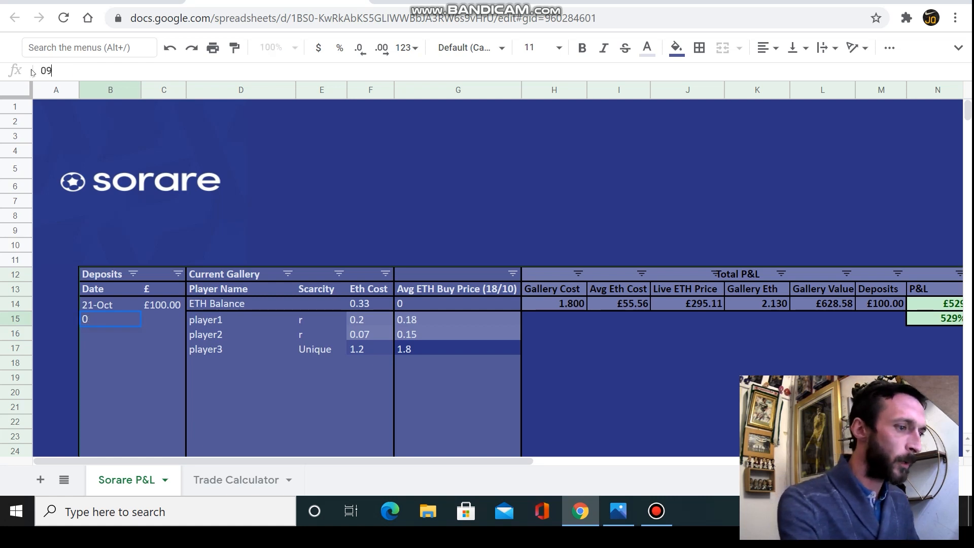
text(/31)
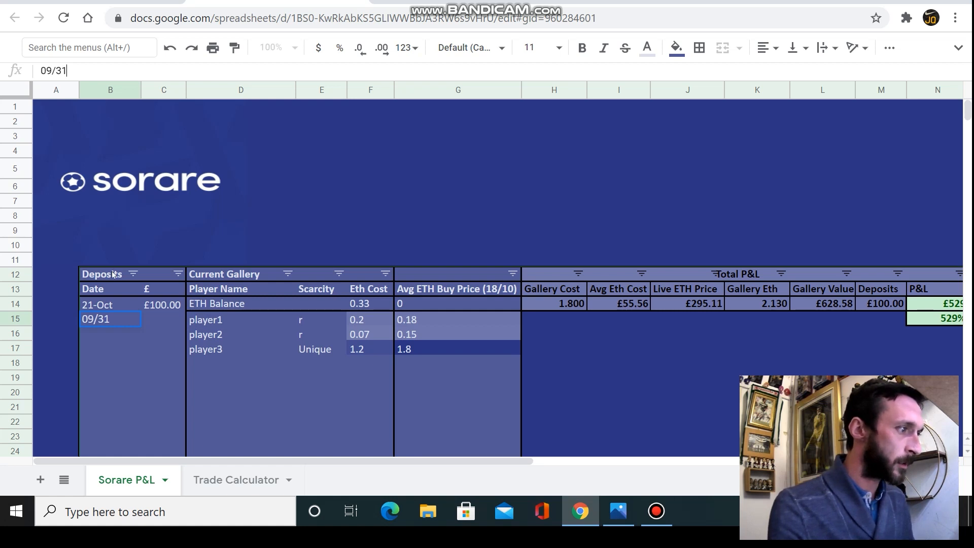
click(93, 346)
click(101, 318)
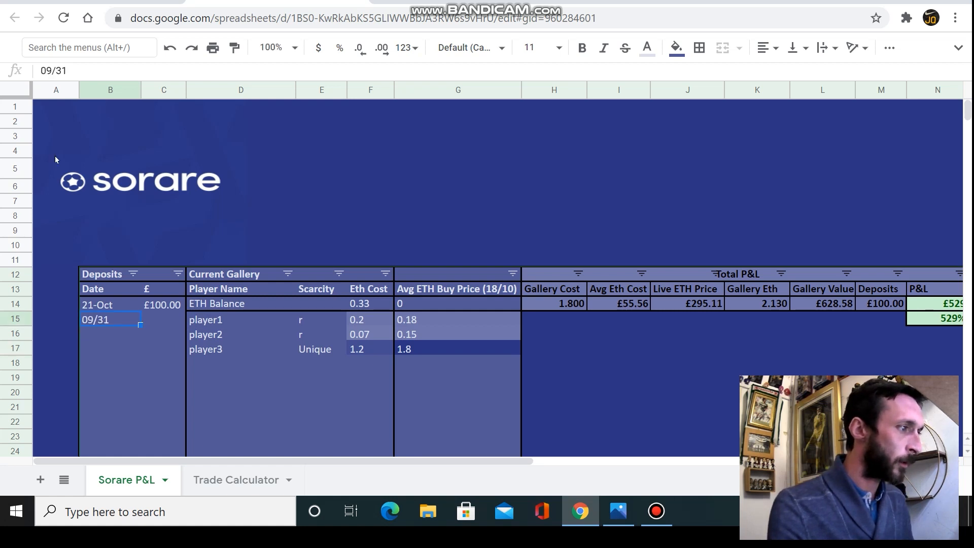
Clear the row 15 deposit date and try 10/18 in its place
key(BackSpace)
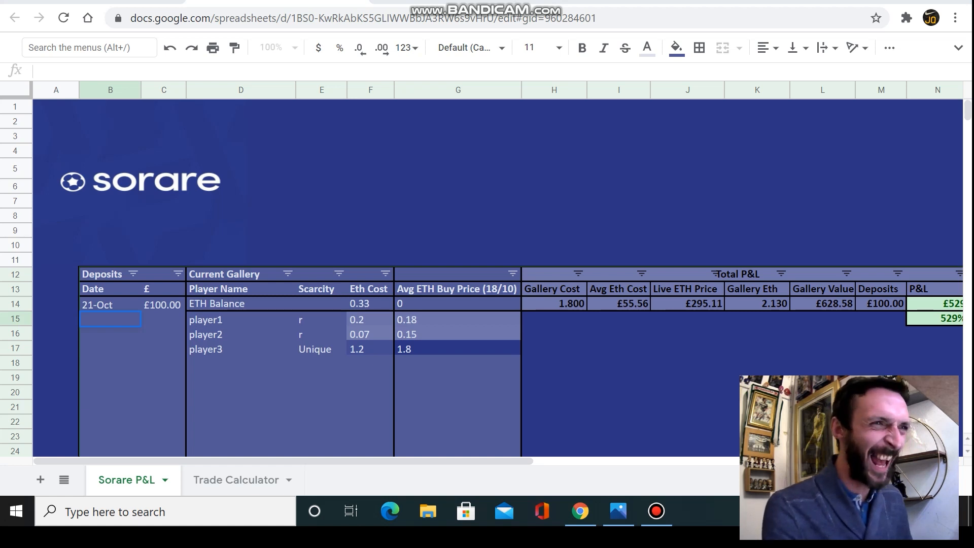
text(10/18)
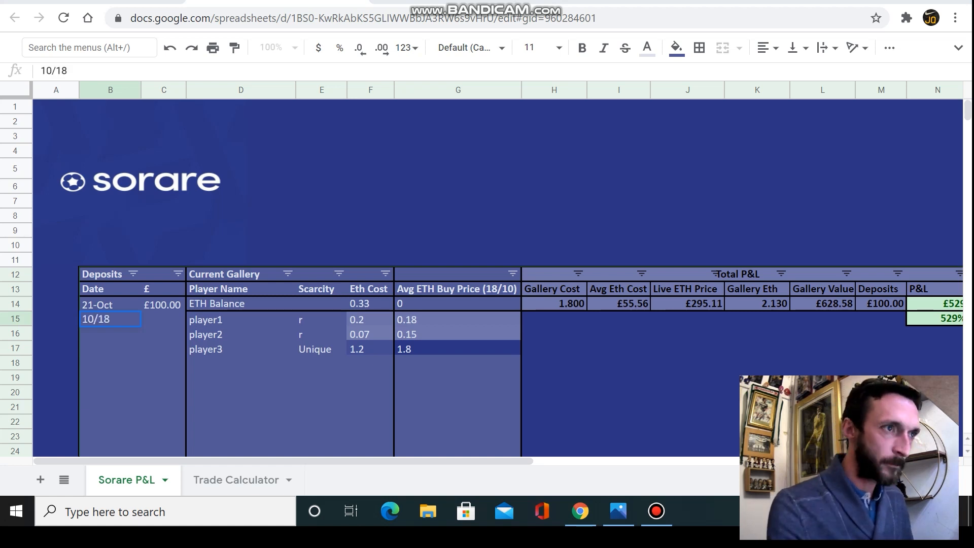
click(154, 315)
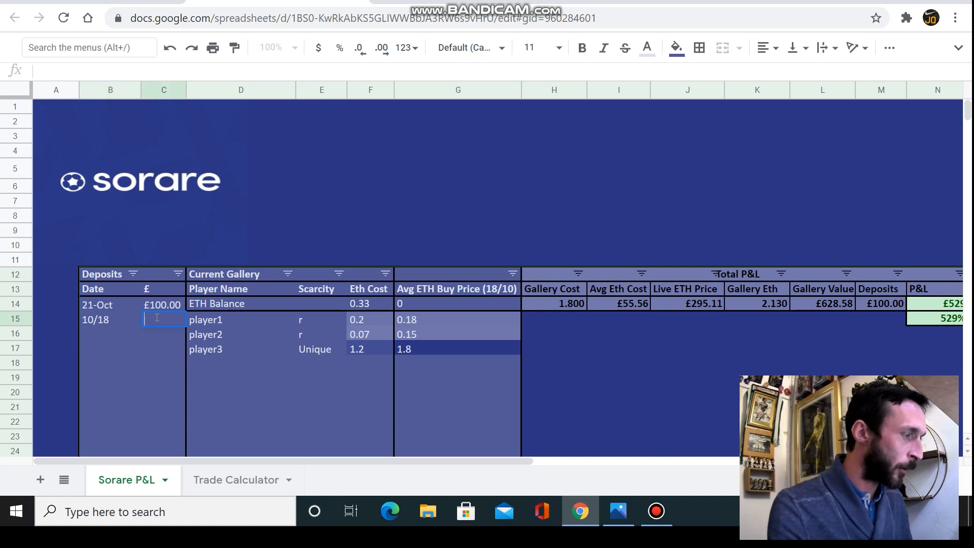
Record two more deposits: 200 pounds dated 23-Oct in row 16 and 800 pounds dated 22-Oct in row 17
click(114, 326)
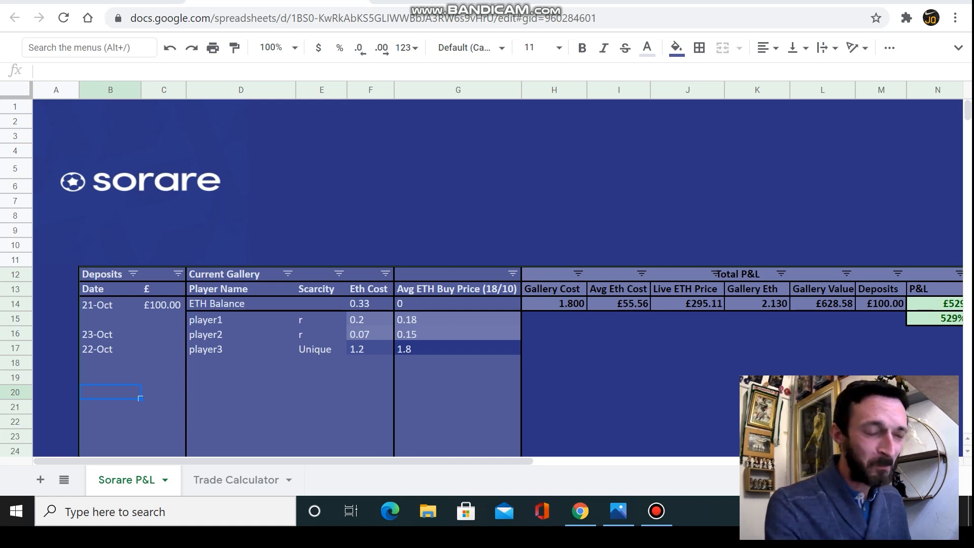
click(158, 335)
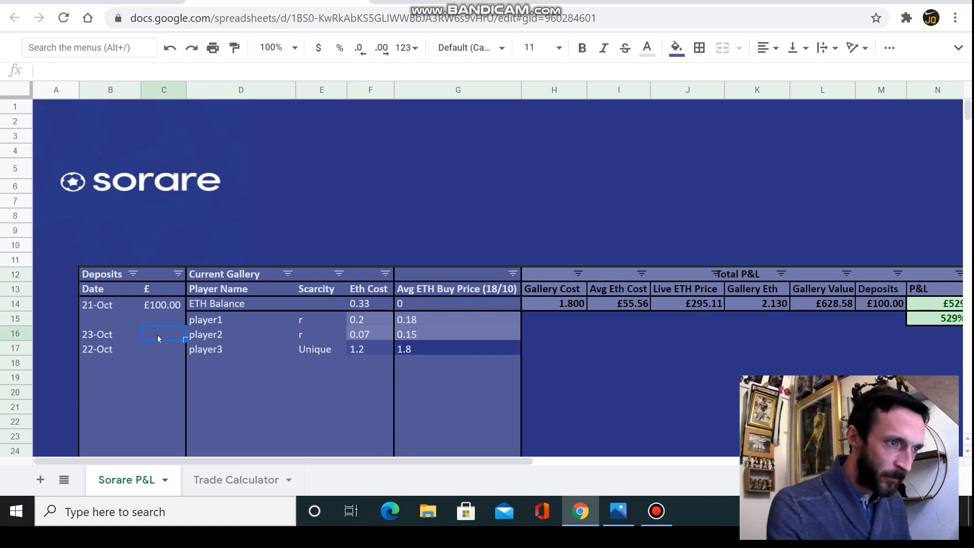
text(200)
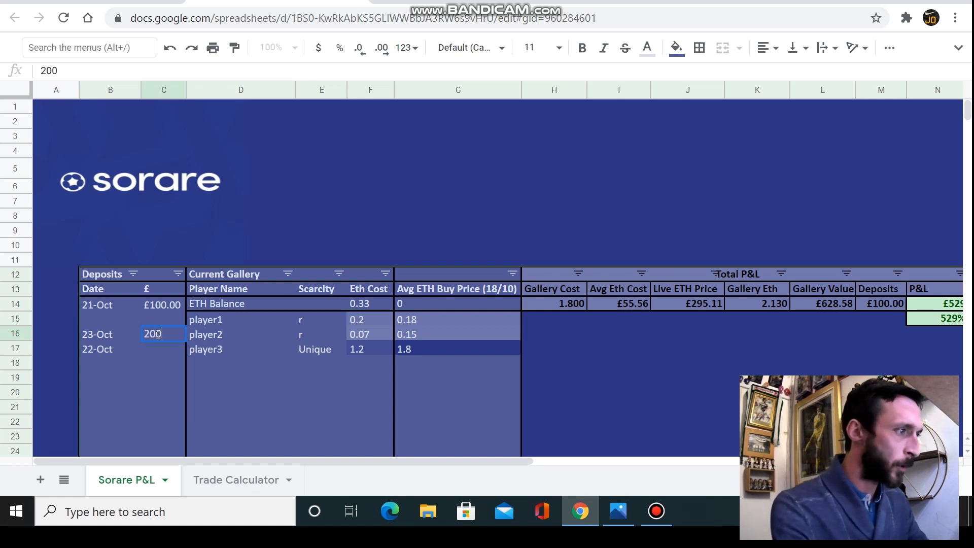
key(Return)
text(800)
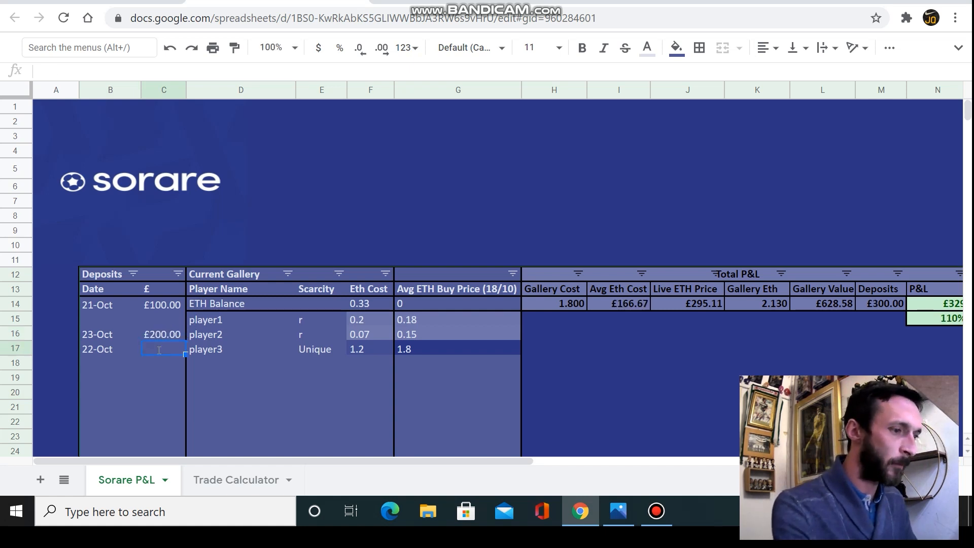
click(167, 392)
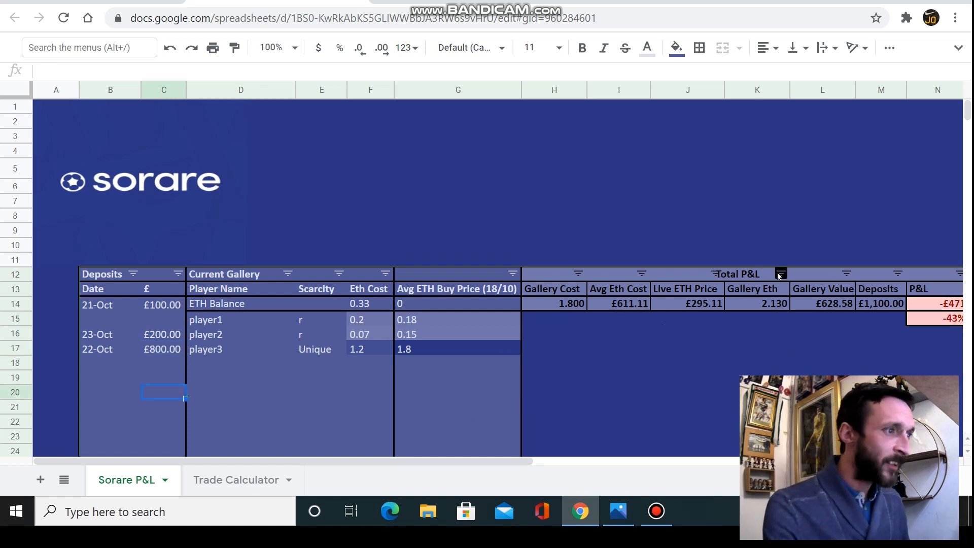
Update the Live ETH Price in the Total P&L section to 311.89
drag(970, 98, 969, 109)
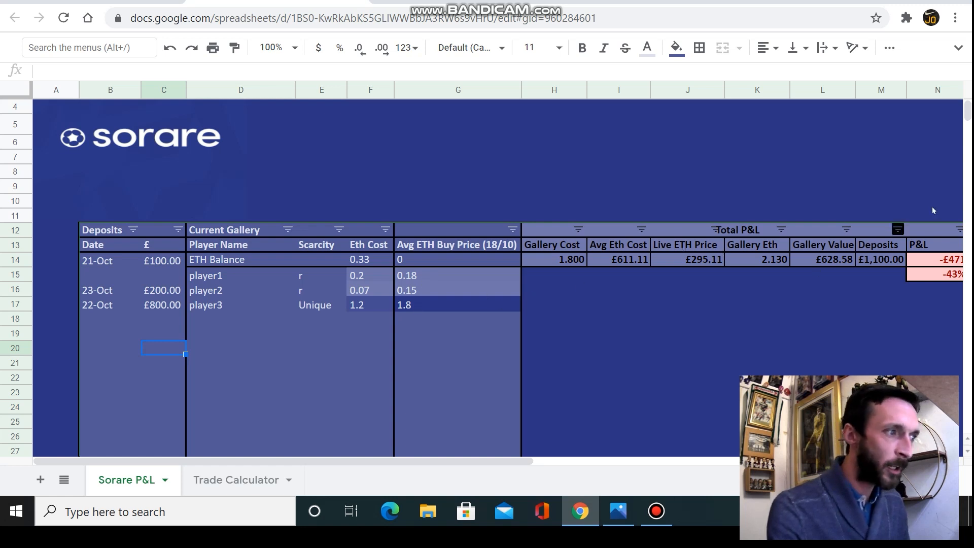
mouse_move(967, 118)
mouse_down()
mouse_move(967, 138)
mouse_move(967, 106)
mouse_up()
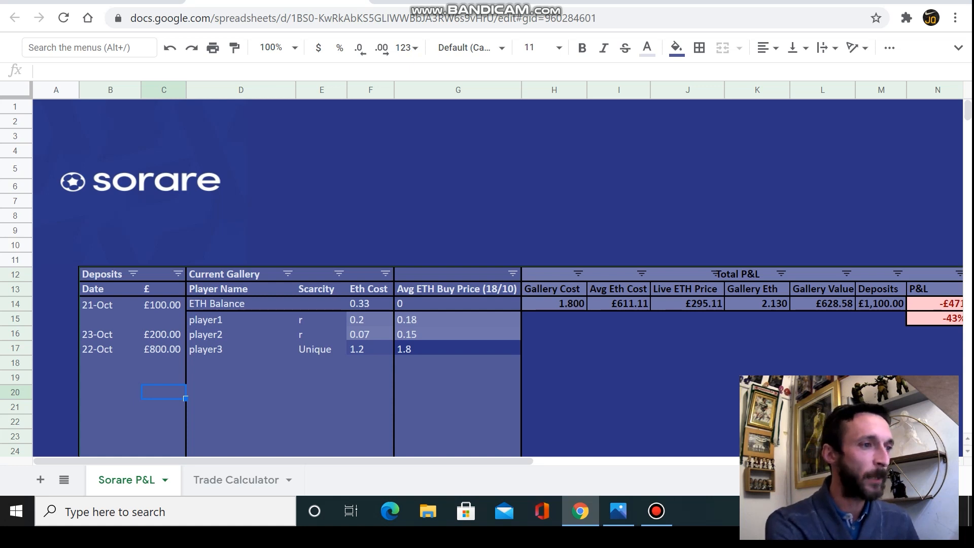
click(695, 304)
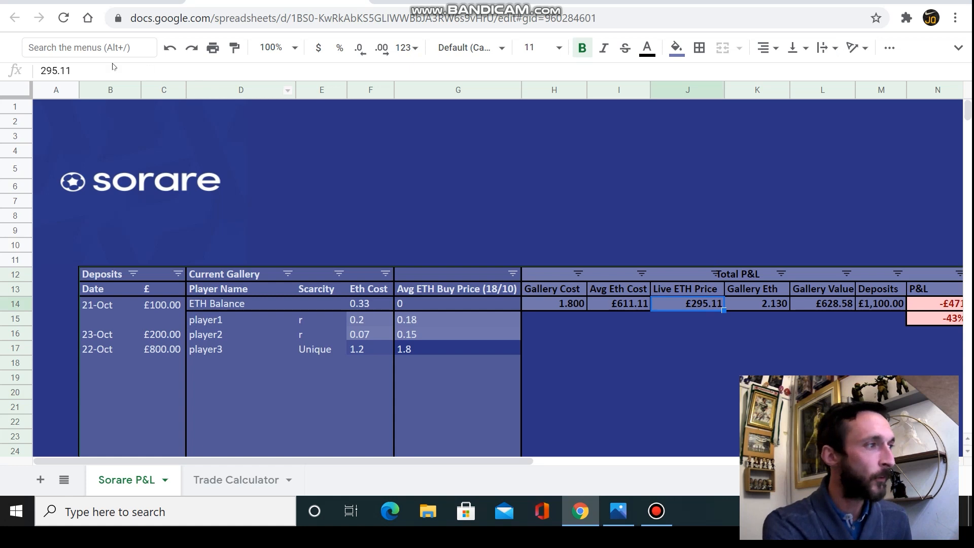
drag(76, 74, 34, 76)
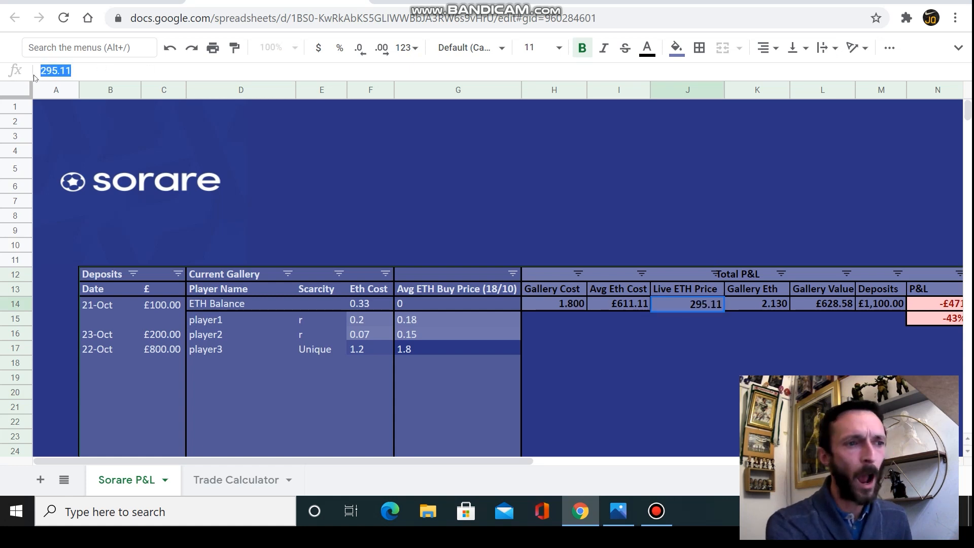
text(311.89)
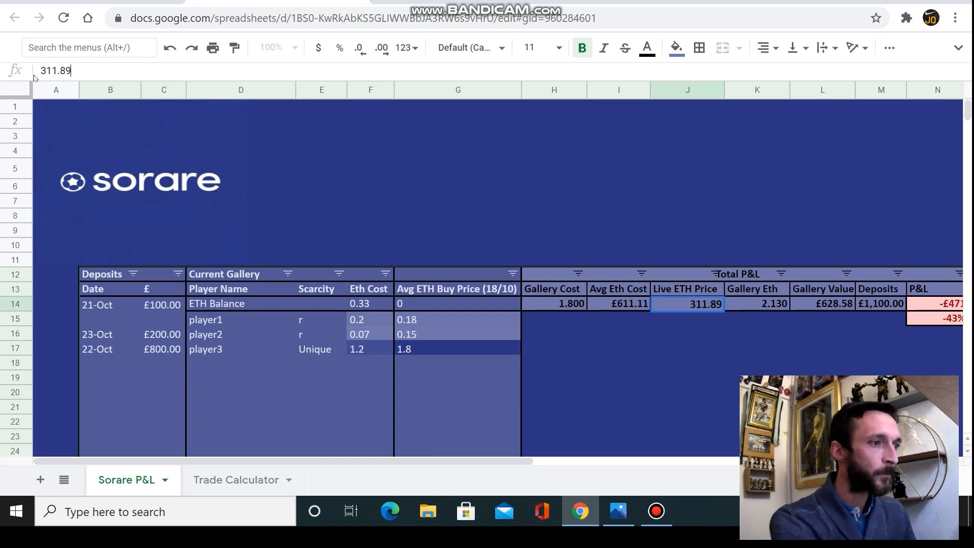
click(634, 384)
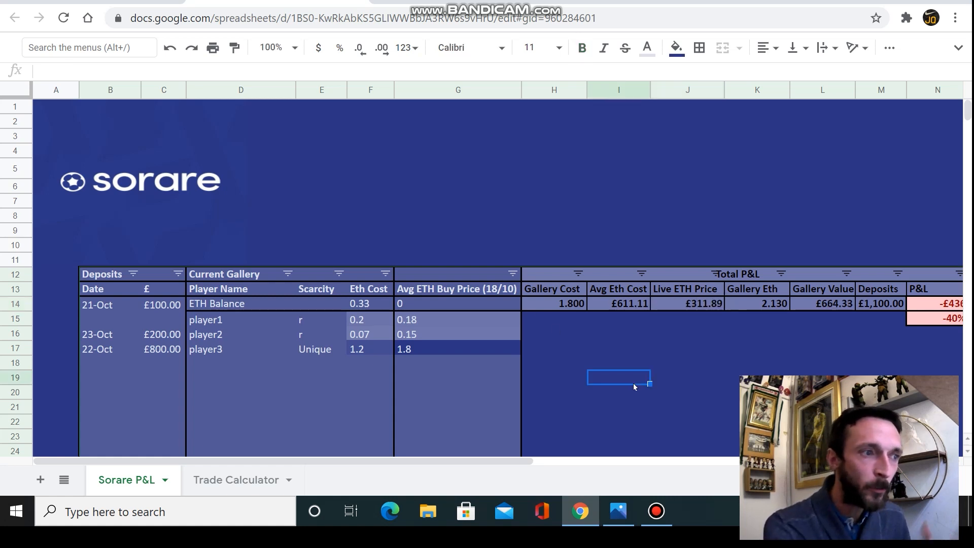